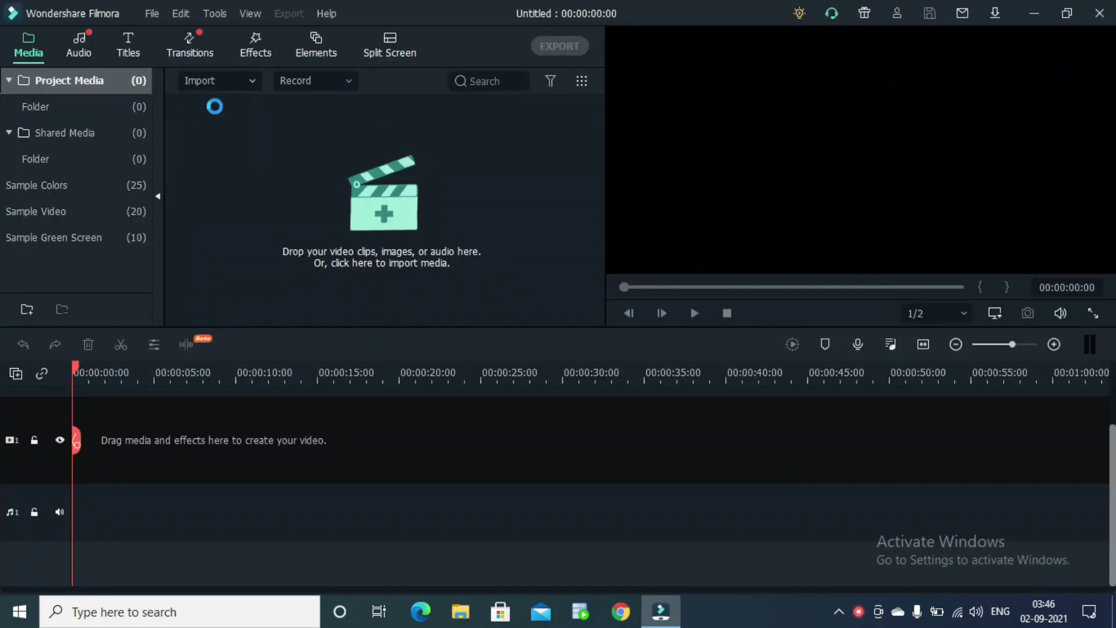
# Step: Import the video VID_20210808_132521 from the youtube\Hostel folder on drive E and add it to the first video track
pyautogui.click(331, 256)
pyautogui.click(78, 294)
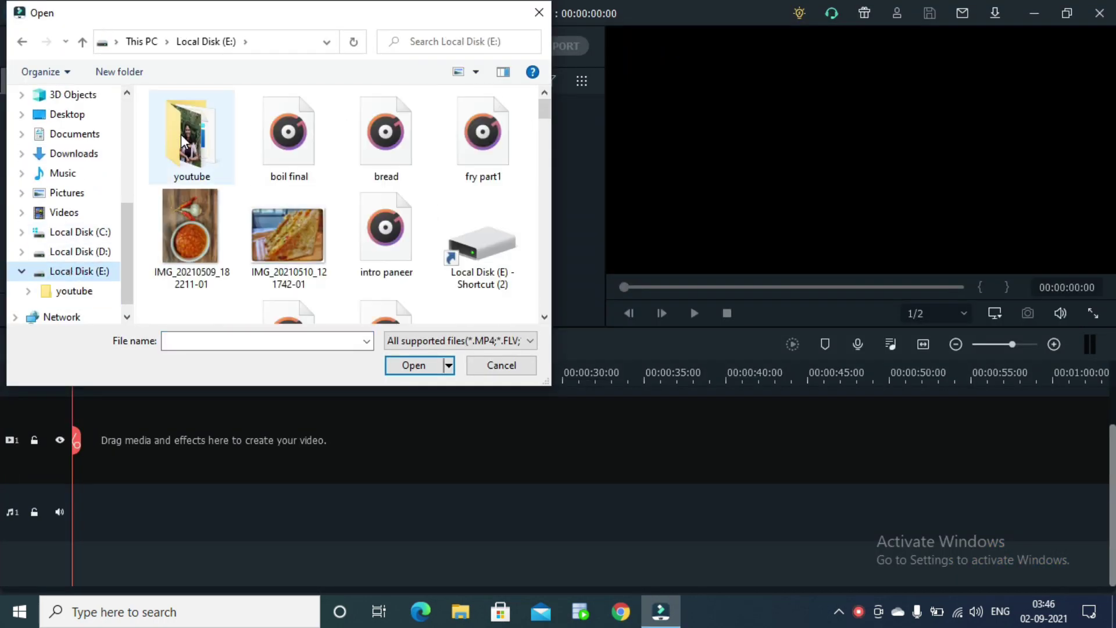
pyautogui.doubleClick(181, 134)
pyautogui.click(544, 317)
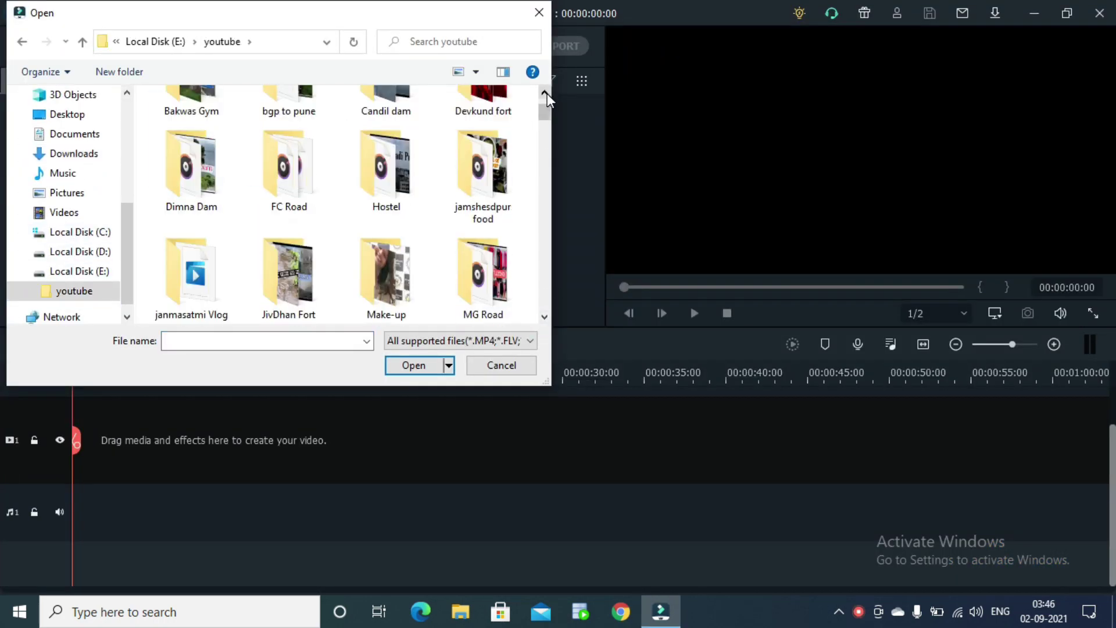
pyautogui.click(544, 92)
pyautogui.doubleClick(392, 234)
pyautogui.click(544, 317)
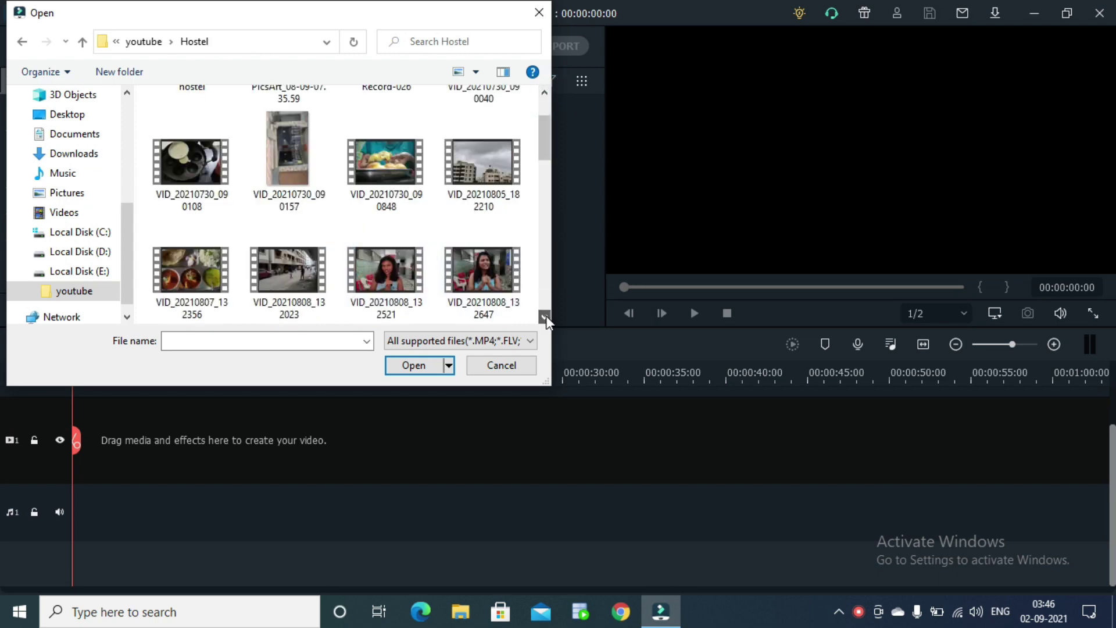
pyautogui.click(544, 317)
pyautogui.click(381, 159)
pyautogui.click(387, 368)
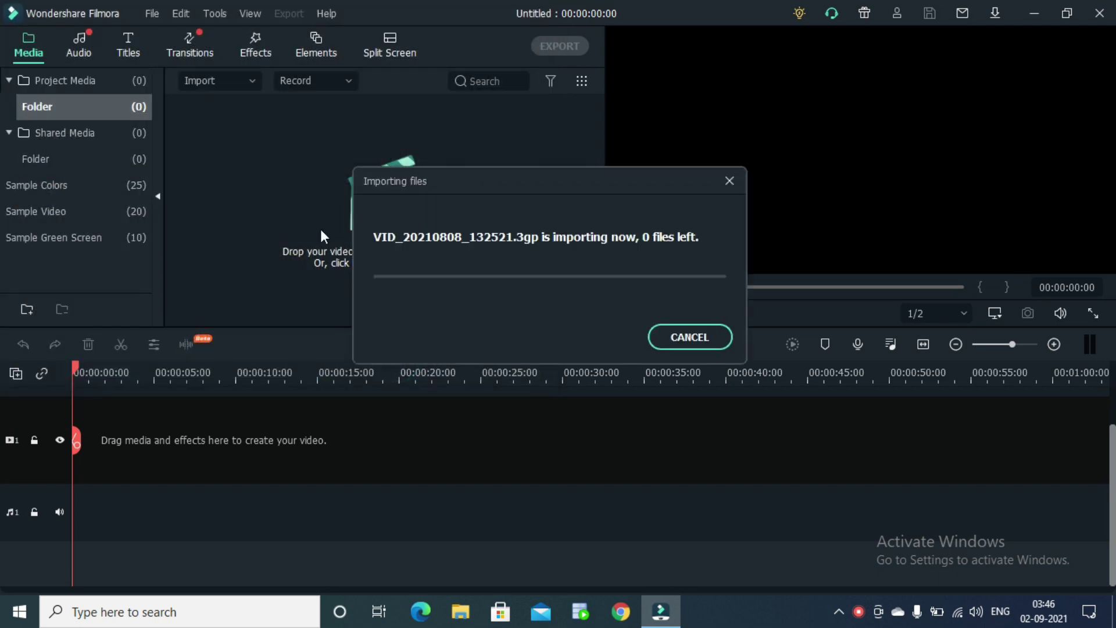
pyautogui.click(411, 160)
pyautogui.click(393, 332)
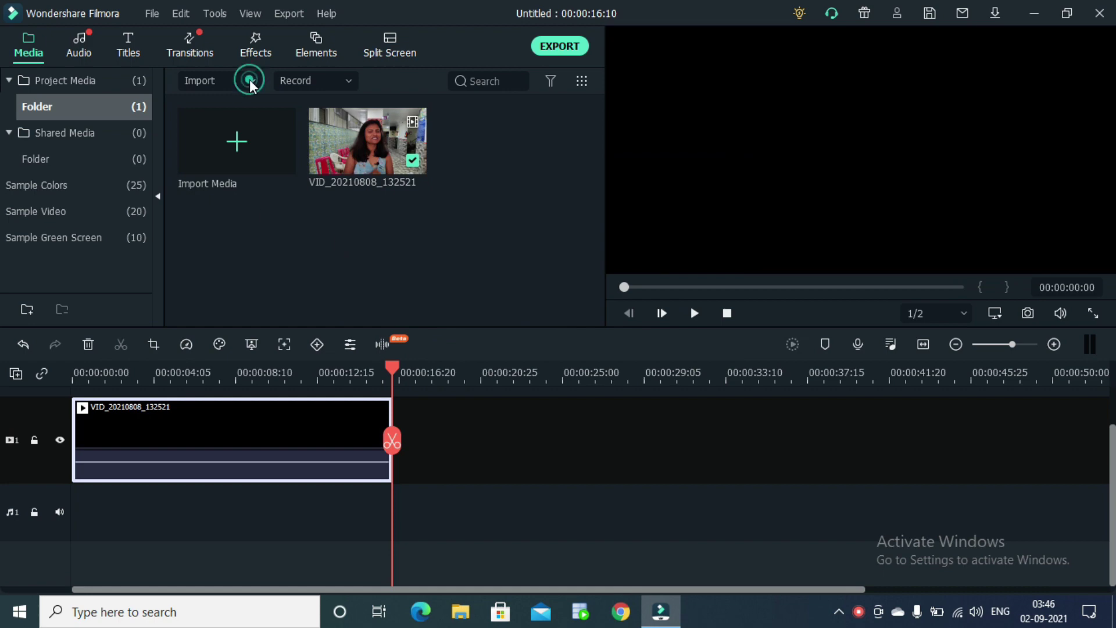
# Step: Import the video VID_20210808_133645 from the Hostel folder and add it directly after the first clip on the timeline
pyautogui.click(251, 85)
pyautogui.scroll(-4, 378, 169)
pyautogui.click(379, 162)
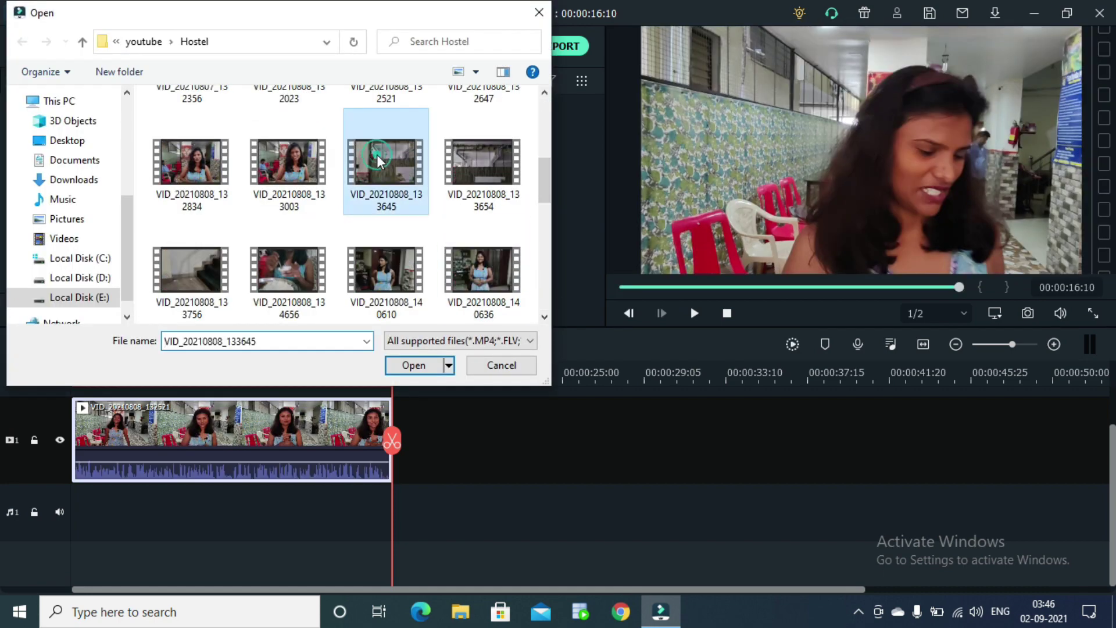
pyautogui.click(413, 365)
pyautogui.click(543, 162)
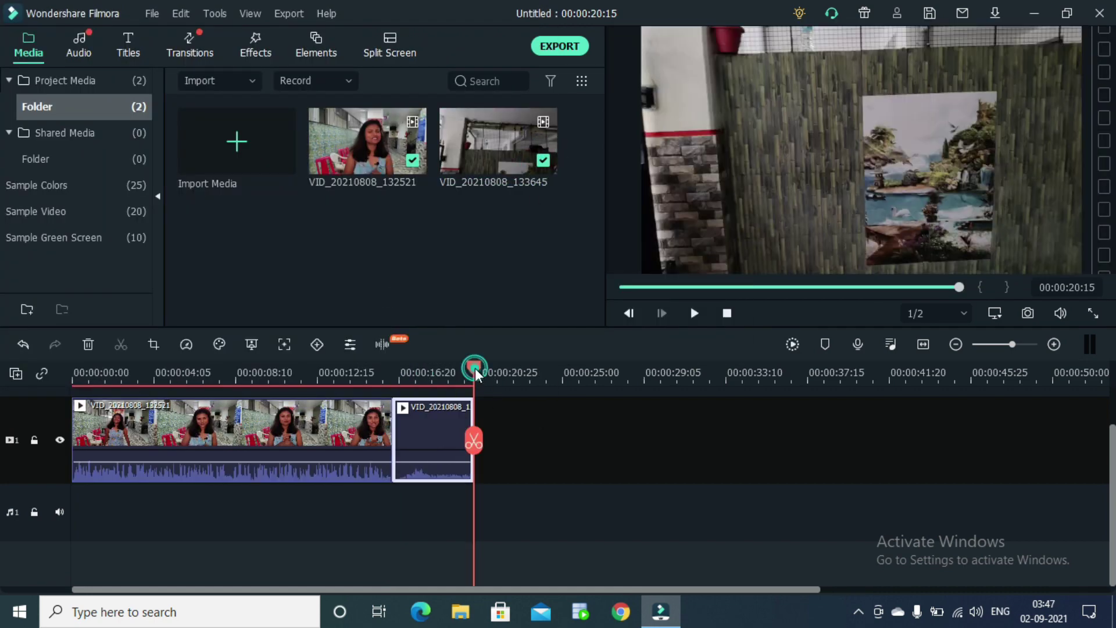
# Step: Play the timeline from the start and split the first clip at 00:00:02:24
pyautogui.press('Home')
pyautogui.click(694, 312)
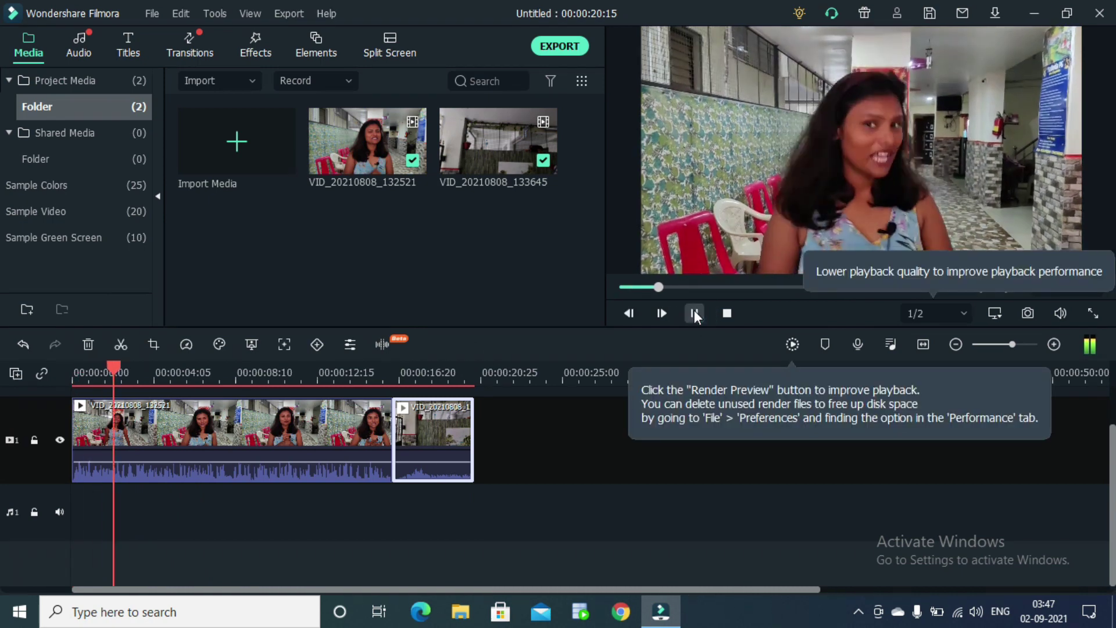
pyautogui.click(694, 313)
pyautogui.hotkey('ctrl', 'b')
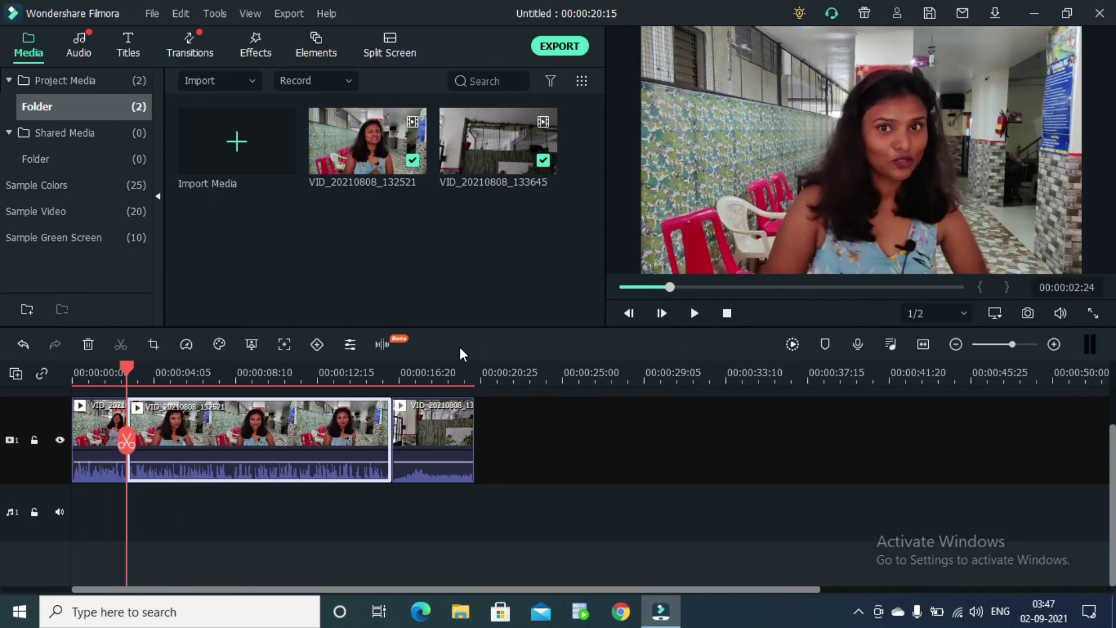
# Step: Split the talking clip again at 00:00:06:13 and delete the segment between the two cuts, closing the gap
pyautogui.click(695, 312)
pyautogui.click(694, 313)
pyautogui.hotkey('ctrl', 'b')
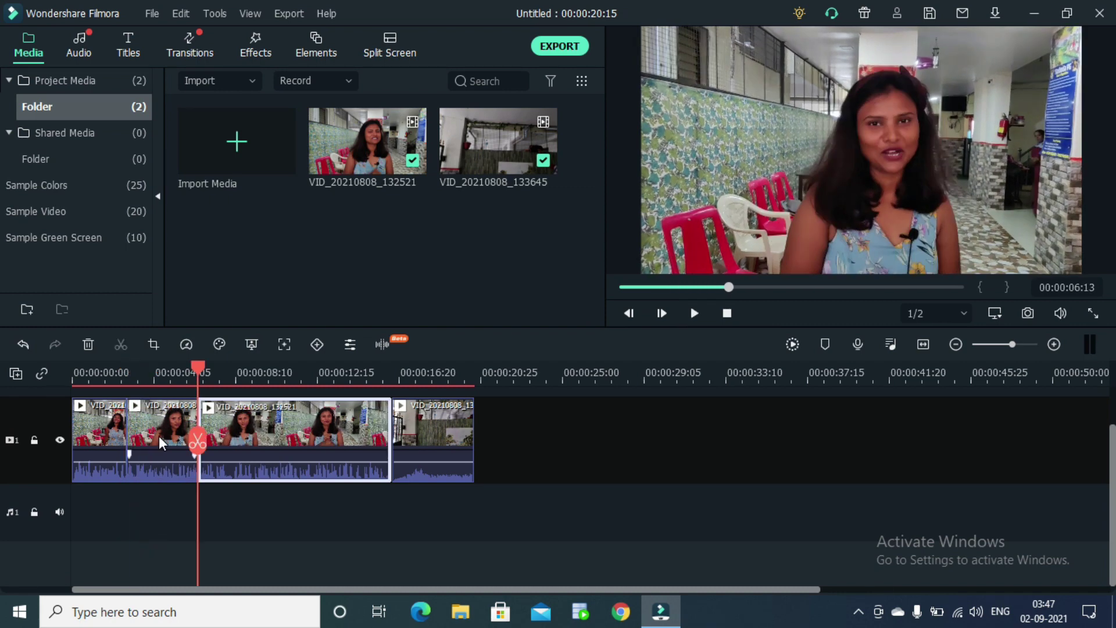
pyautogui.click(150, 440)
pyautogui.press('Delete')
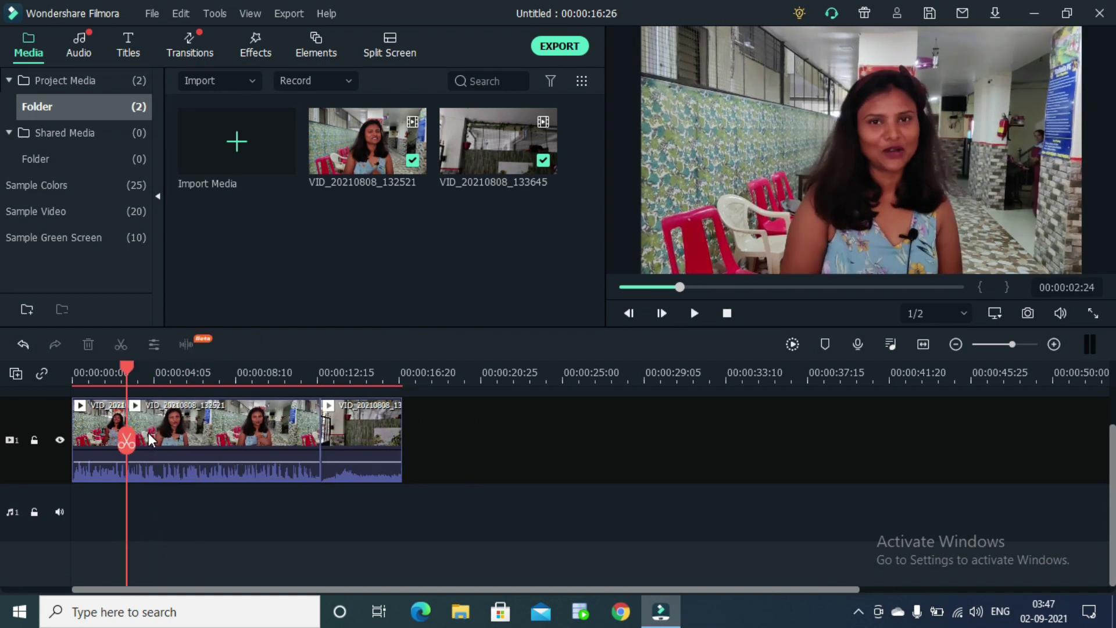
# Step: Play back the cut between the first two clip segments to check how they join
pyautogui.click(694, 313)
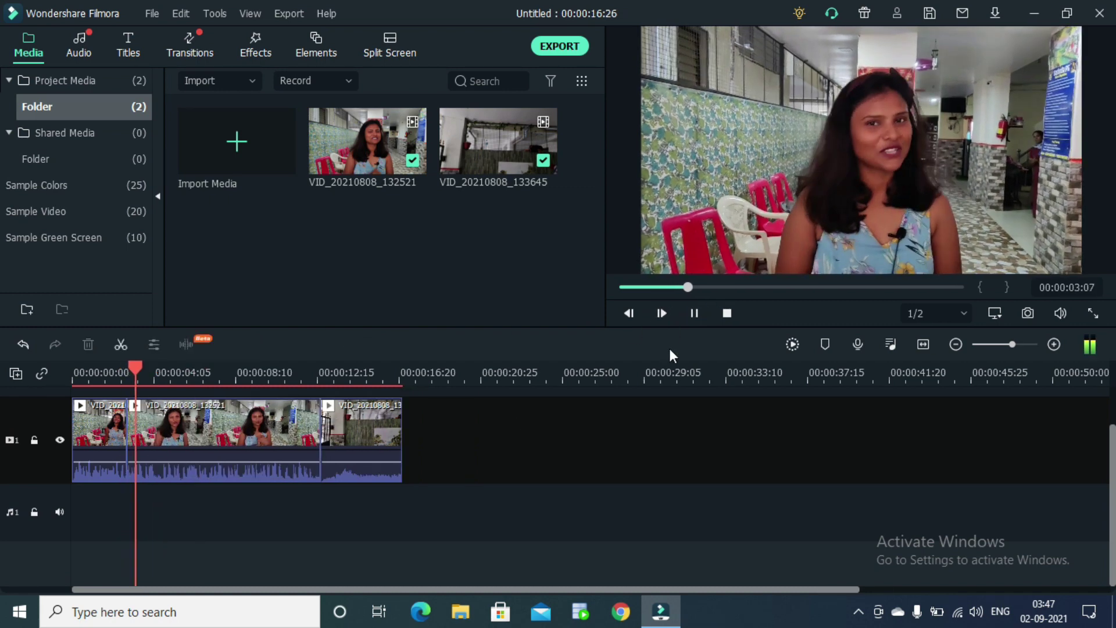
pyautogui.click(694, 312)
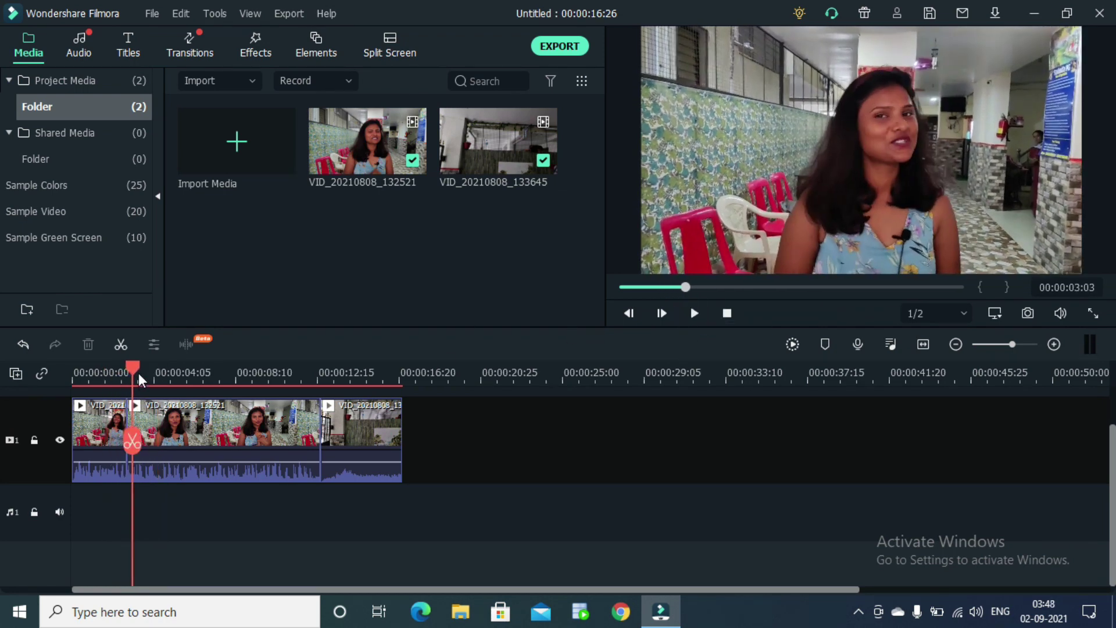
pyautogui.click(113, 375)
pyautogui.click(692, 313)
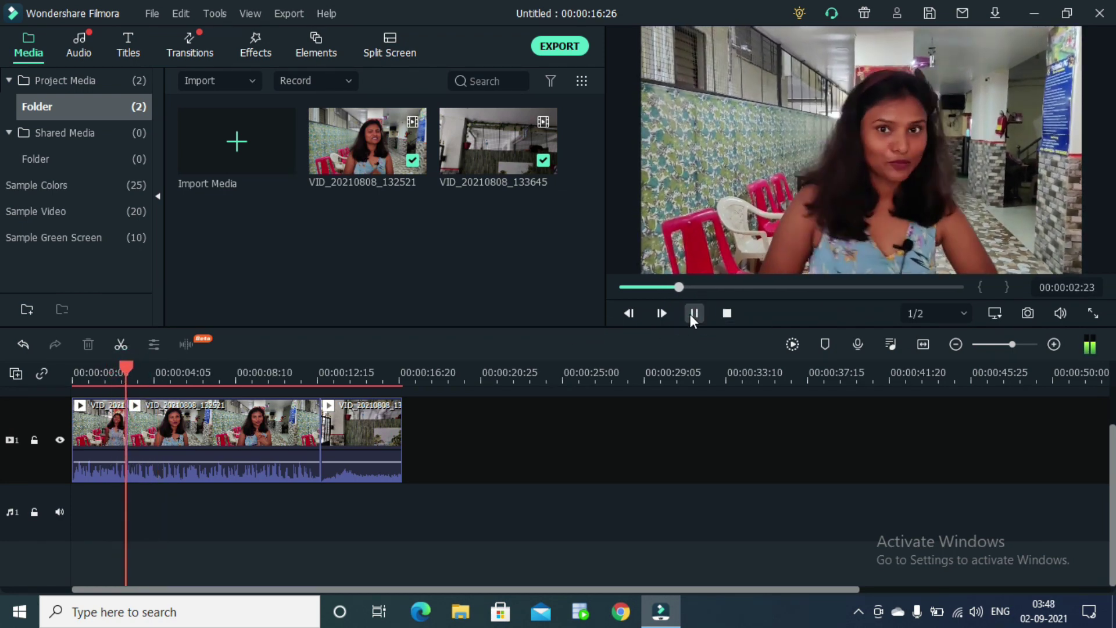
# Step: Add the Erase transition from the favorites at the cut between the first two segments and shorten its duration
pyautogui.click(193, 45)
pyautogui.click(52, 142)
pyautogui.click(39, 167)
pyautogui.click(56, 219)
pyautogui.click(69, 270)
pyautogui.click(62, 140)
pyautogui.click(52, 271)
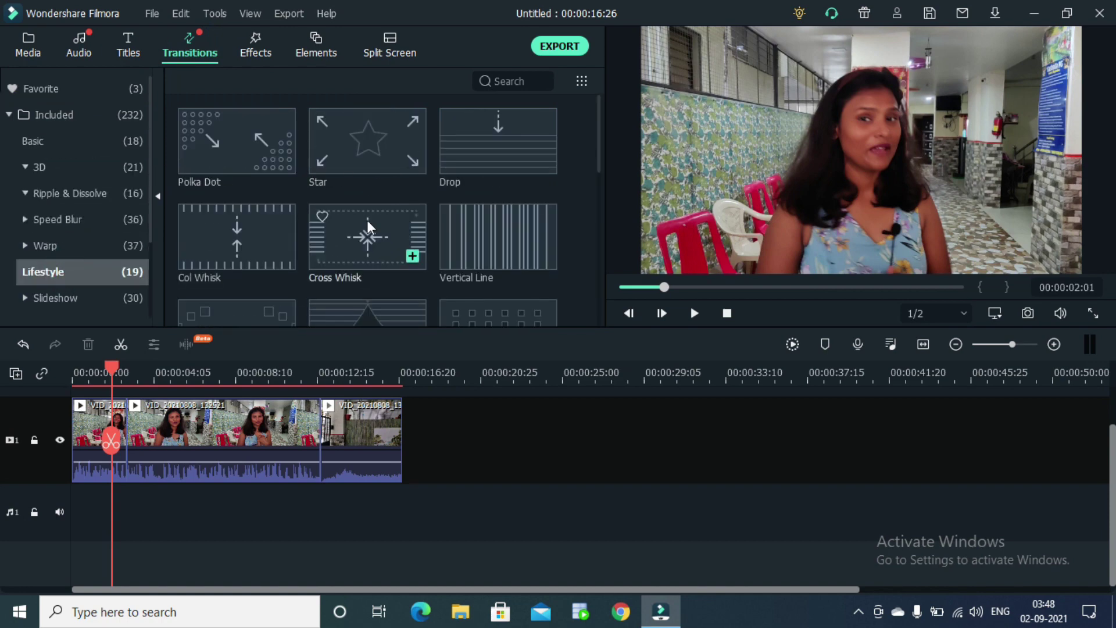
pyautogui.click(692, 311)
pyautogui.click(690, 312)
pyautogui.moveTo(120, 374); pyautogui.dragTo(100, 374)
pyautogui.click(693, 312)
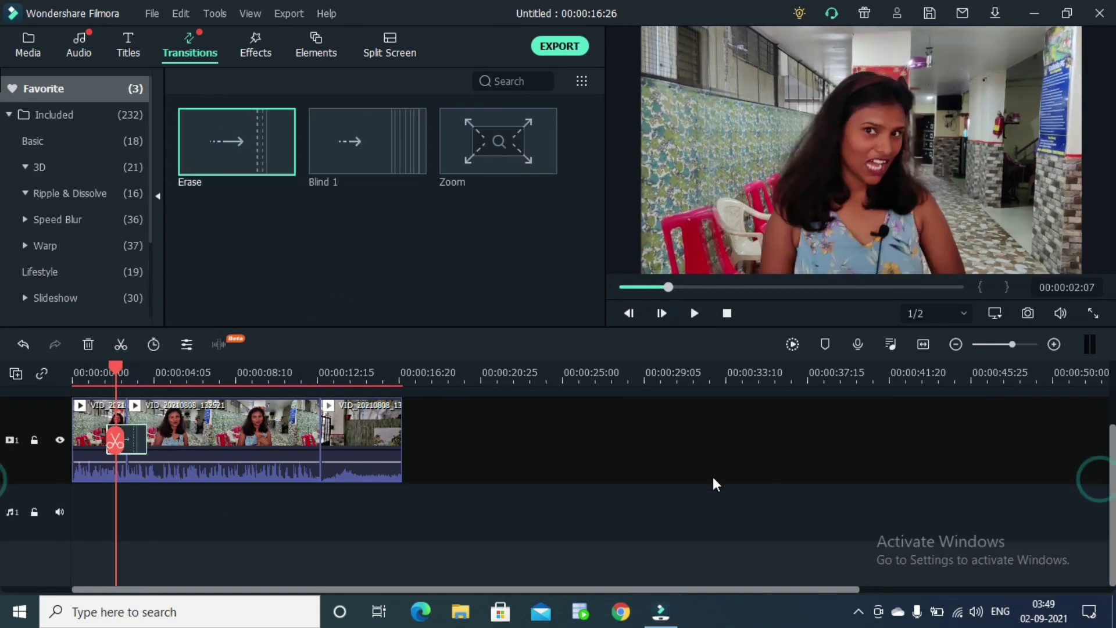
pyautogui.moveTo(118, 438); pyautogui.dragTo(120, 439)
pyautogui.moveTo(117, 367); pyautogui.dragTo(96, 367)
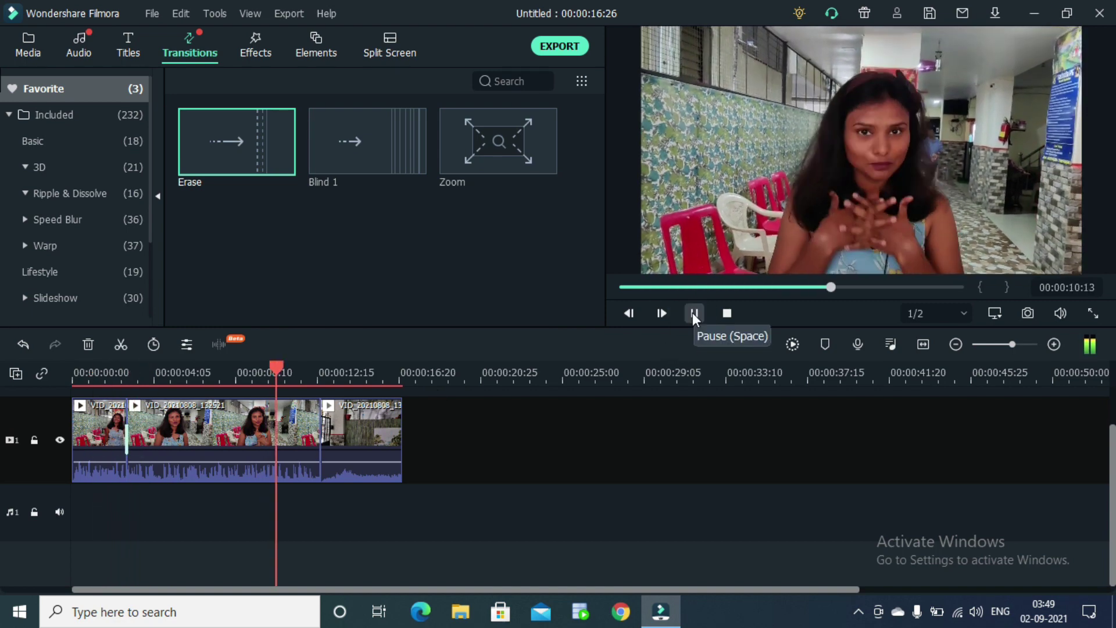
# Step: Split the second talking segment at about 00:00:10:20 and delete its remaining end, closing the gap
pyautogui.click(694, 314)
pyautogui.moveTo(310, 366); pyautogui.dragTo(282, 369)
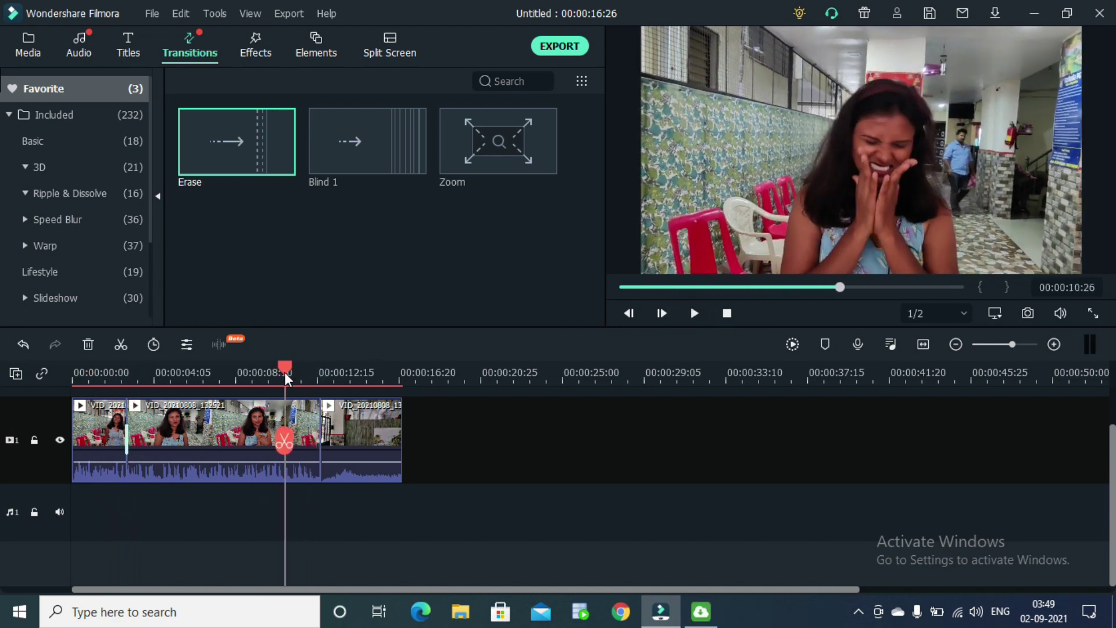
pyautogui.press('Delete')
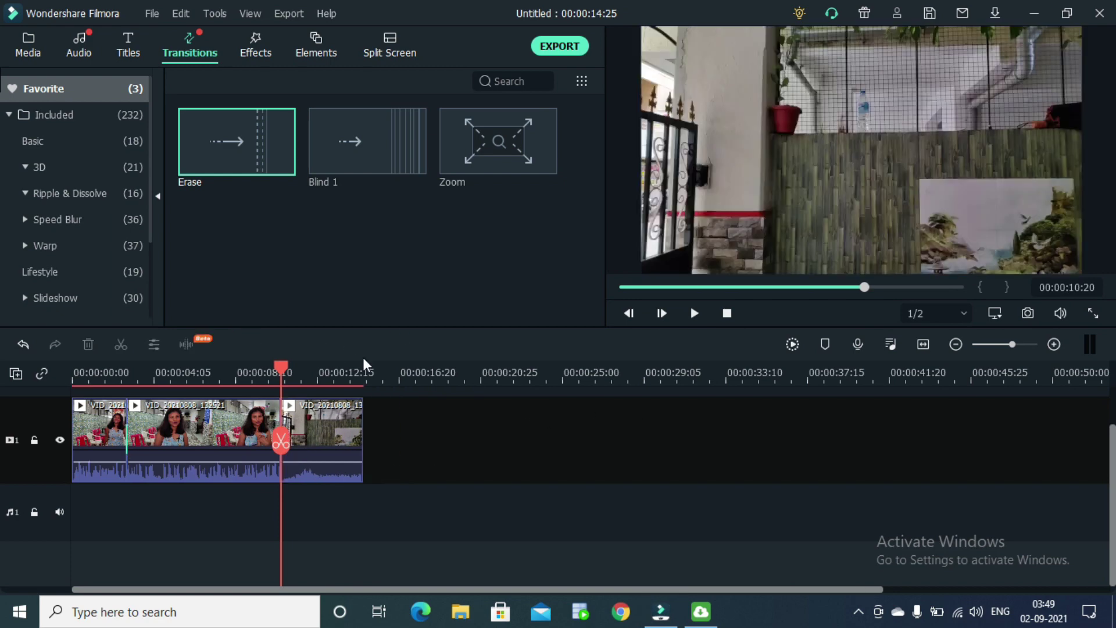
# Step: Add the Erase transition at the cut before the VID_20210808_133645 clip and play it back
pyautogui.click(265, 372)
pyautogui.click(279, 437)
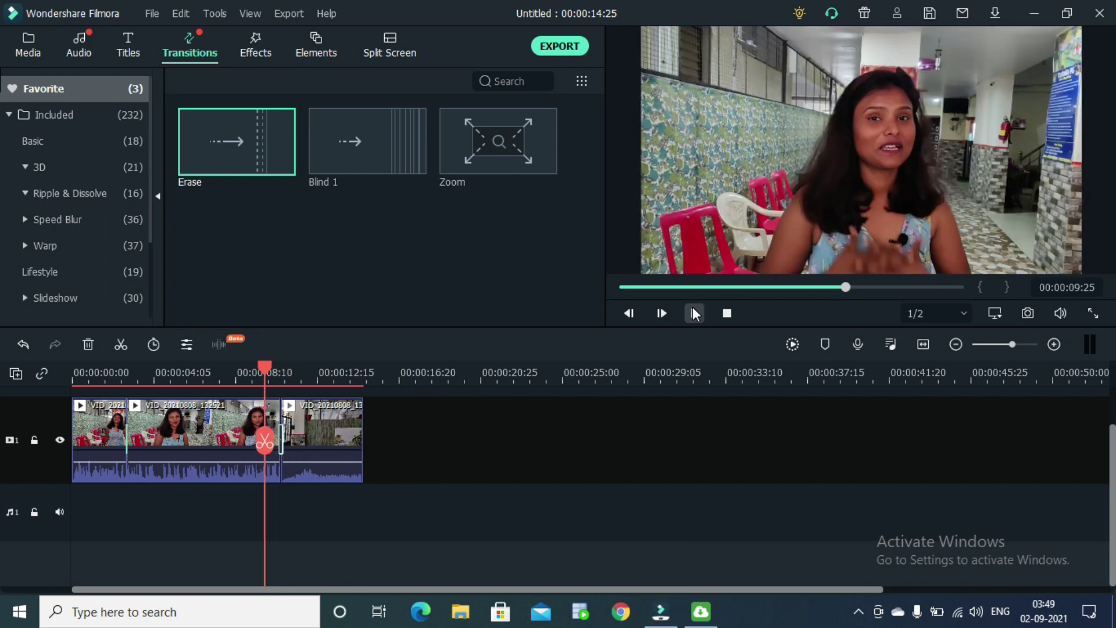
pyautogui.click(692, 307)
# Step: Place the Retro Film Overlay 05 effect on a second track above the VID_20210808_133645 clip and preview it
pyautogui.click(255, 45)
pyautogui.click(75, 116)
pyautogui.moveTo(498, 237); pyautogui.dragTo(323, 480)
pyautogui.click(694, 312)
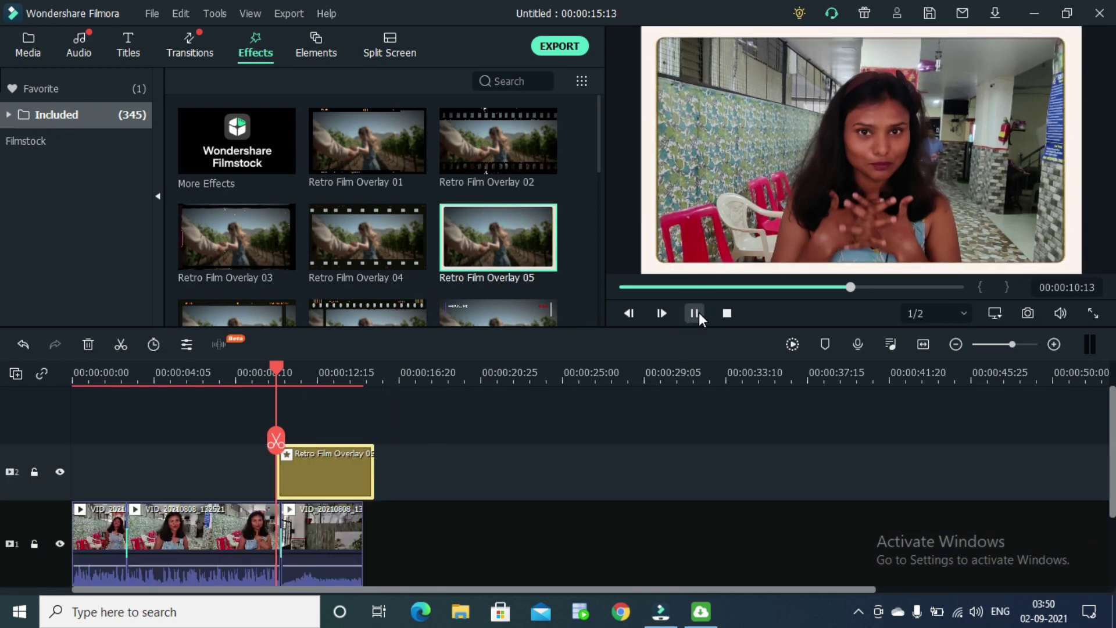
pyautogui.click(694, 312)
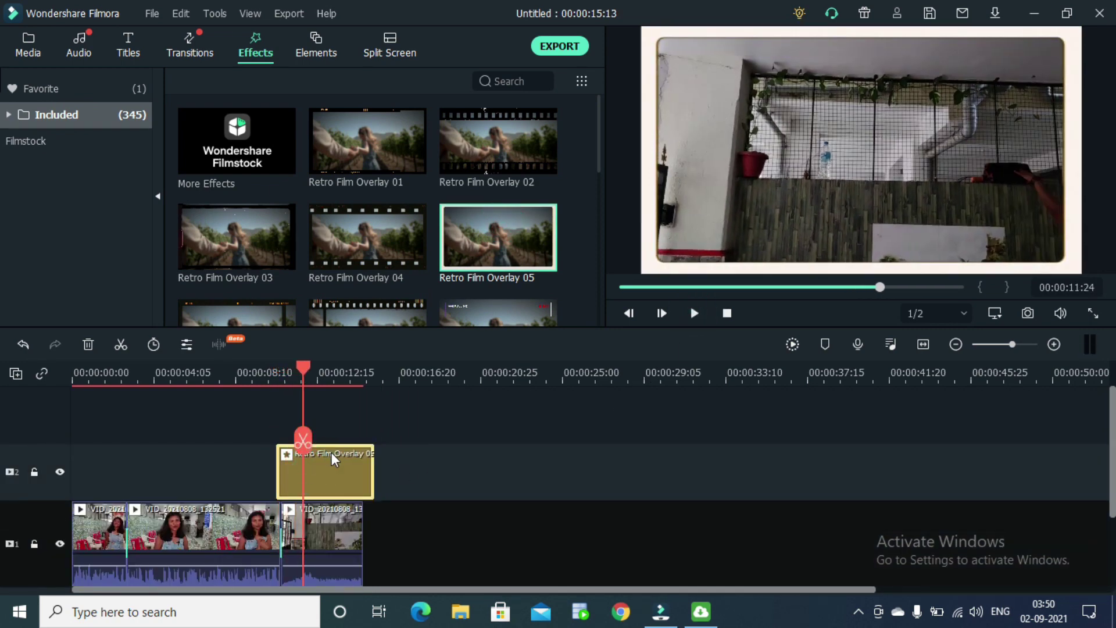
# Step: Open the Retro Film Overlay 05 effect's settings, adjust its slider and confirm
pyautogui.doubleClick(326, 450)
pyautogui.moveTo(430, 122)
pyautogui.mouseDown()
pyautogui.moveTo(226, 120)
pyautogui.moveTo(439, 122)
pyautogui.mouseUp()
pyautogui.click(562, 312)
# Step: Try the Retro Film Overlay 04 effect on a third track above the last clip, preview it and delete it
pyautogui.moveTo(290, 394); pyautogui.dragTo(290, 396)
pyautogui.moveTo(303, 366); pyautogui.dragTo(279, 367)
pyautogui.click(692, 314)
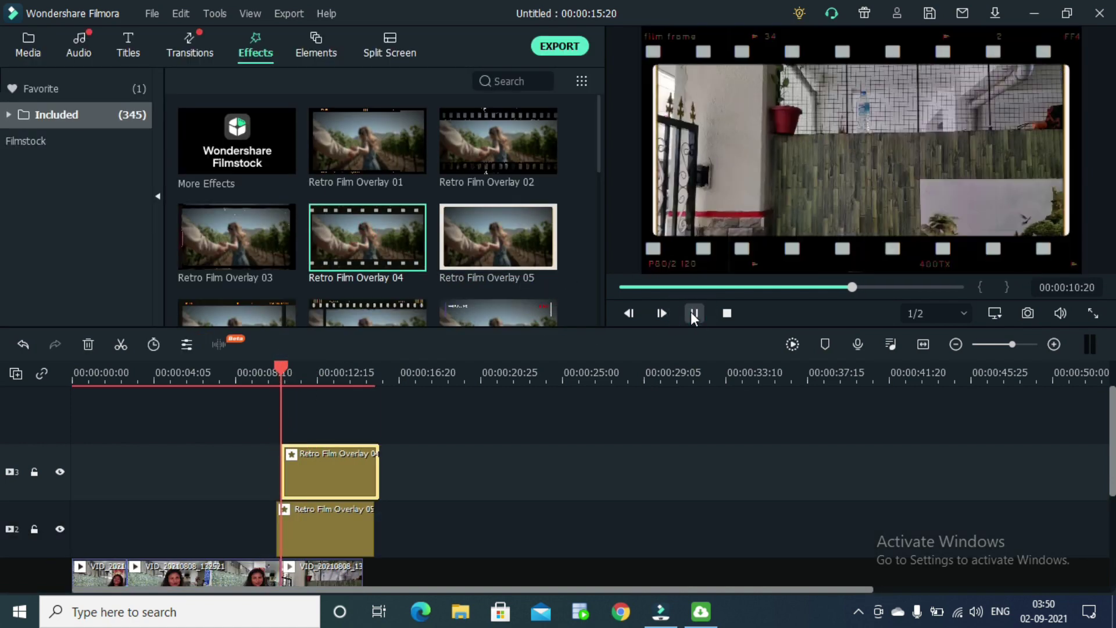
pyautogui.click(691, 311)
pyautogui.press('Delete')
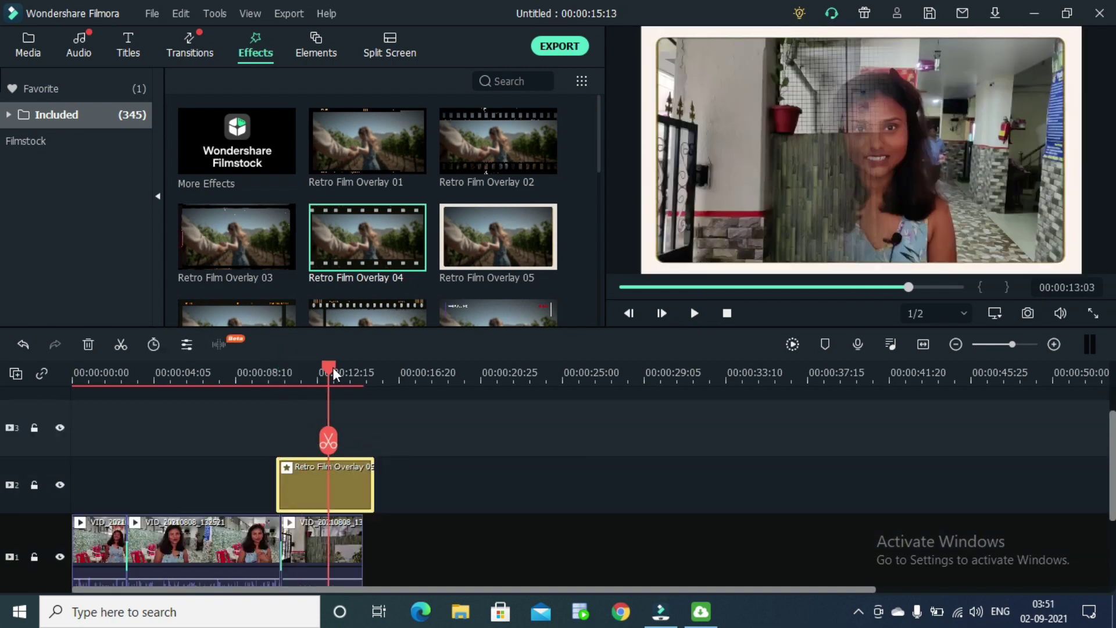
# Step: Split the Retro Film Overlay 05 effect at 00:00:14:06 and delete the part after the cut
pyautogui.moveTo(333, 374); pyautogui.dragTo(354, 375)
pyautogui.click(350, 442)
pyautogui.click(361, 490)
pyautogui.press('Delete')
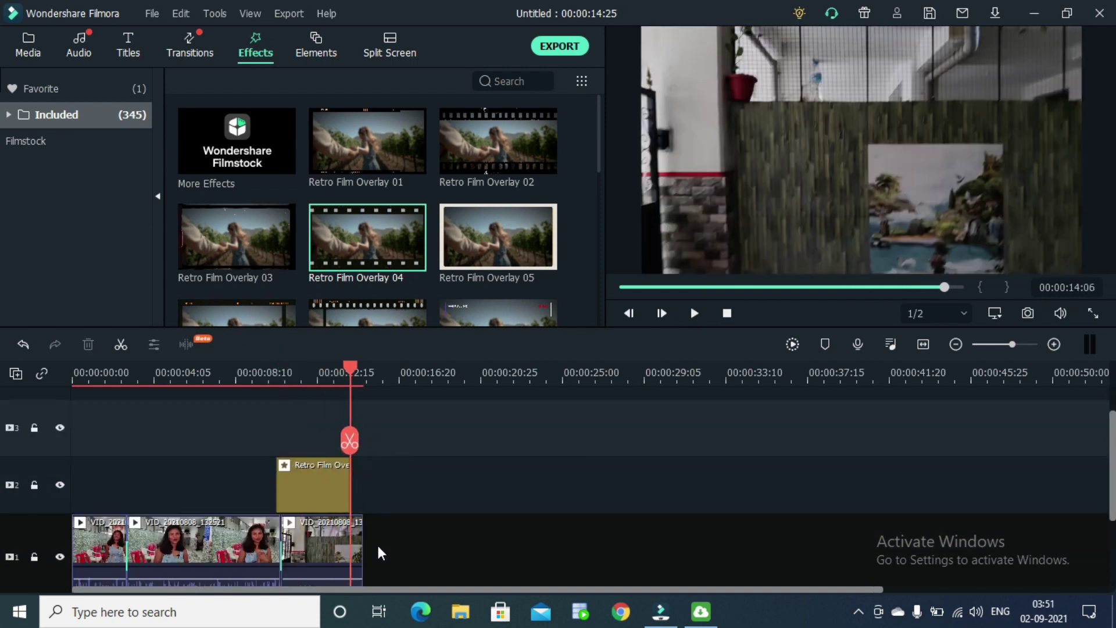
# Step: Add the Basic 6 title on the third track above the last clip and set its text to "Hi Welcome back my Channel"
pyautogui.moveTo(350, 368); pyautogui.dragTo(279, 383)
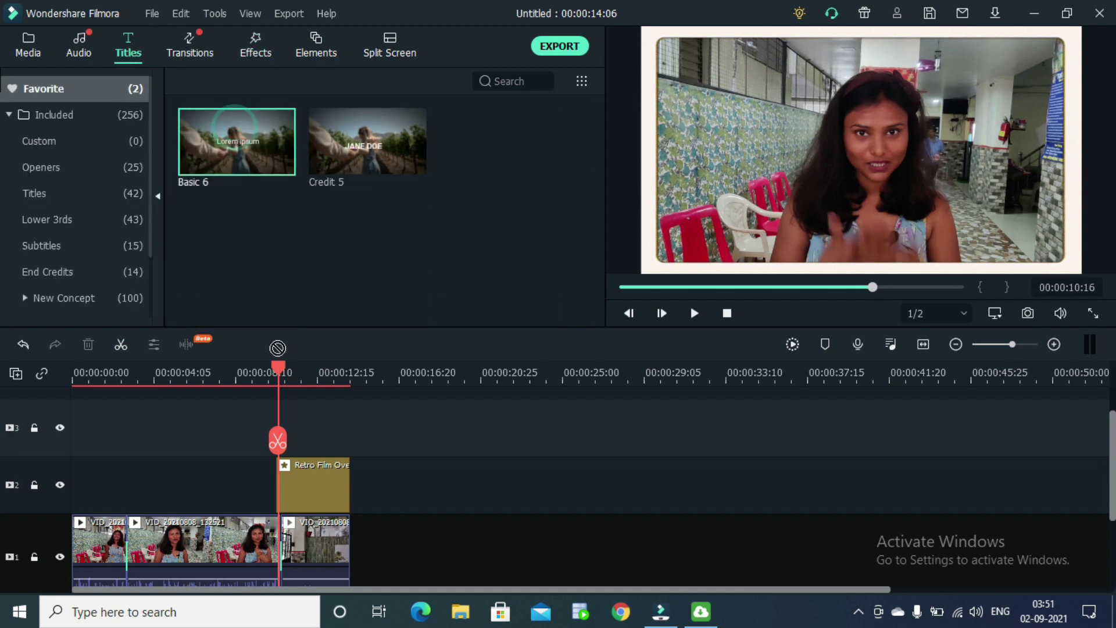
pyautogui.moveTo(278, 347); pyautogui.dragTo(376, 403)
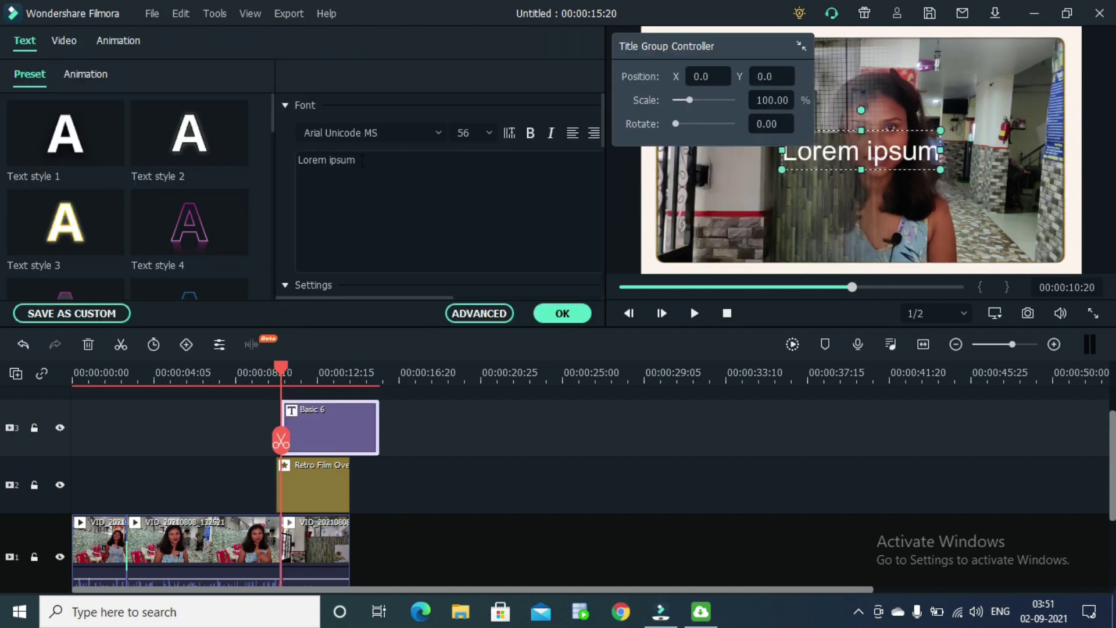
pyautogui.moveTo(356, 161); pyautogui.dragTo(301, 161)
pyautogui.press('BackSpace')
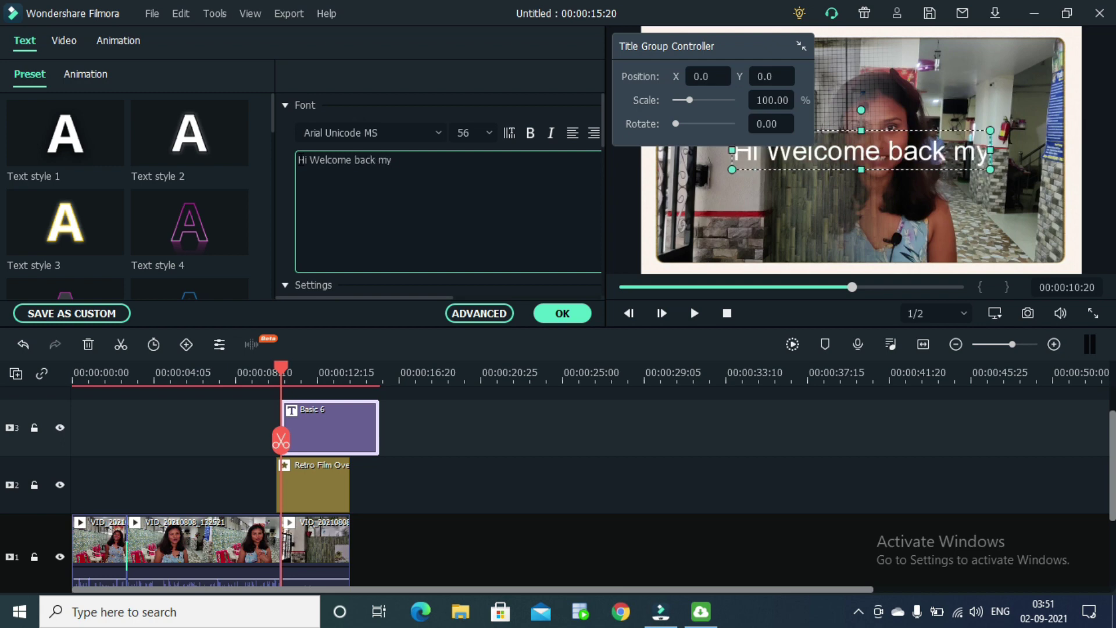
pyautogui.write('Channel')
# Step: Set the title's font to Bebas Neue Book and its size to 44
pyautogui.click(439, 134)
pyautogui.press('Down')
pyautogui.press('Down')
pyautogui.press('Down')
pyautogui.press('Down')
pyautogui.press('Down')
pyautogui.press('Down')
pyautogui.press('Down')
pyautogui.press('Down')
pyautogui.press('Down')
pyautogui.press('Down')
pyautogui.press('Down')
pyautogui.press('Down')
pyautogui.press('Down')
pyautogui.press('Down')
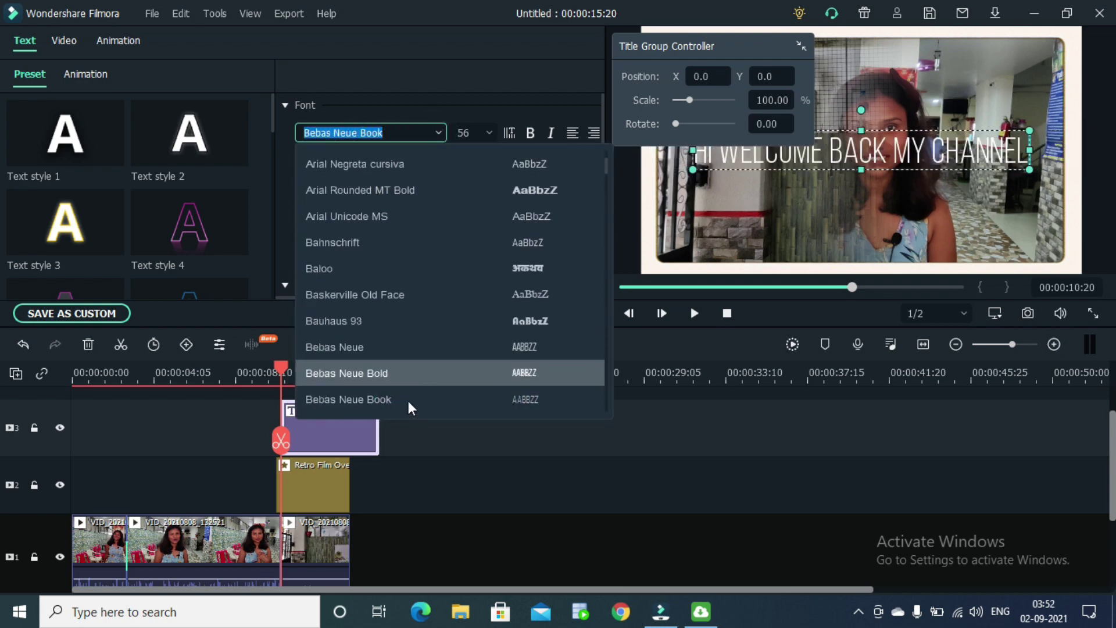
pyautogui.click(398, 401)
pyautogui.click(491, 139)
pyautogui.click(471, 201)
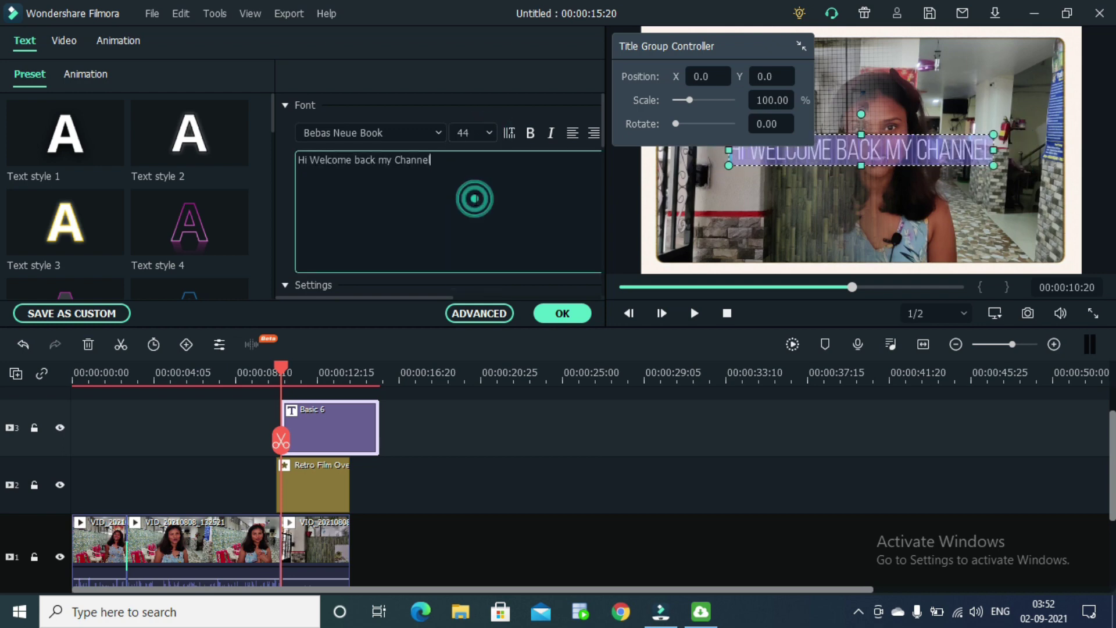
pyautogui.click(812, 189)
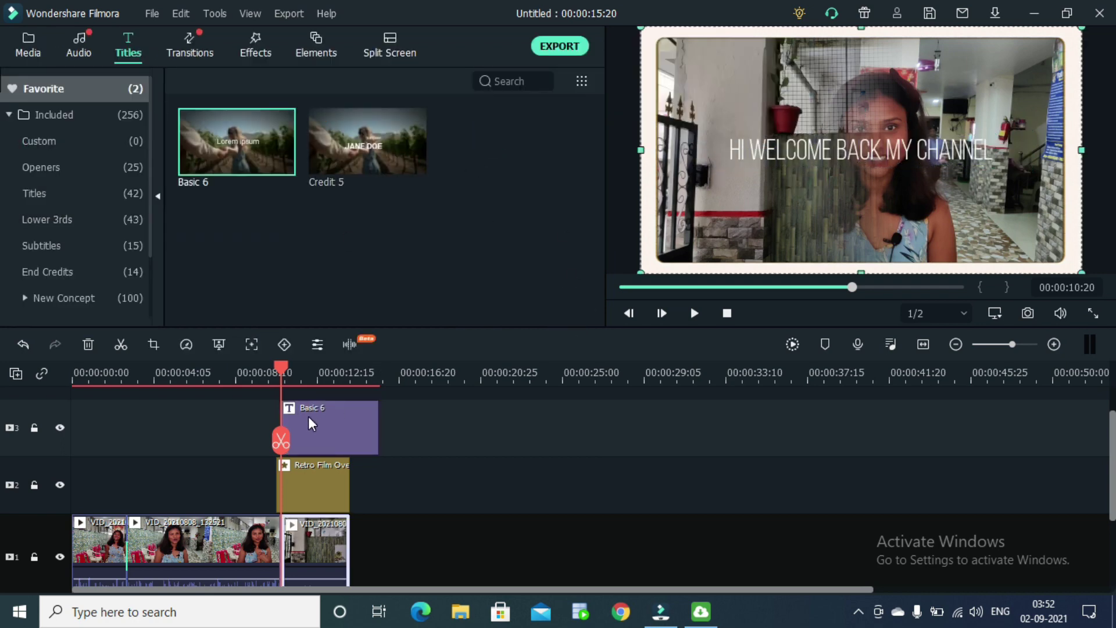
# Step: Reopen the title for editing, keep the font size at 44, and apply bold, italic and the second alignment option
pyautogui.doubleClick(309, 422)
pyautogui.click(489, 133)
pyautogui.scroll(-2, 470, 244)
pyautogui.click(461, 163)
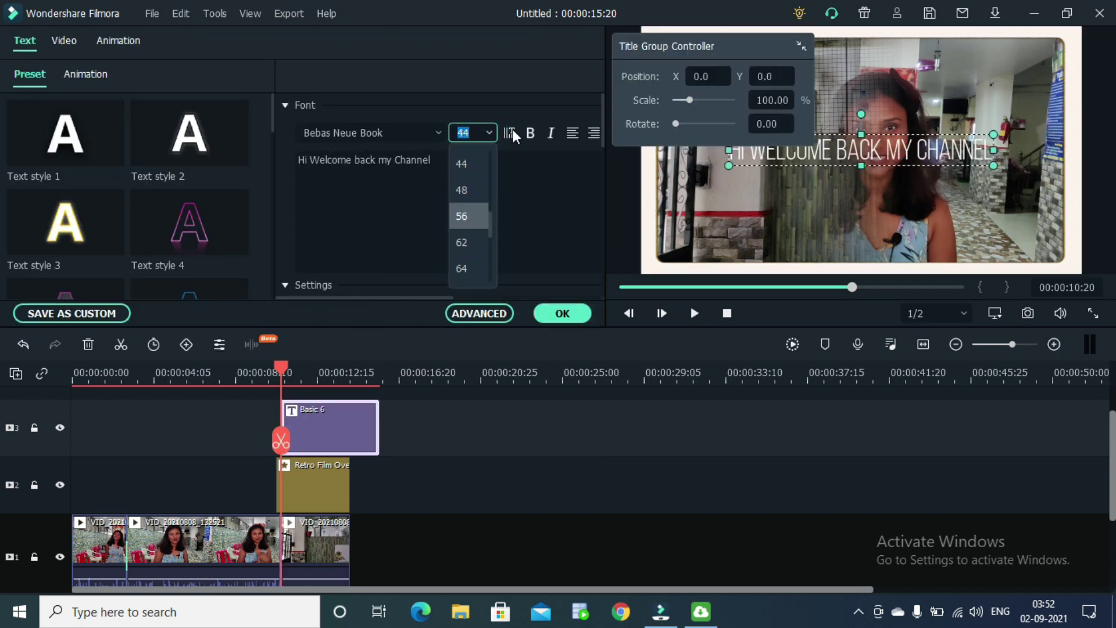
pyautogui.click(509, 132)
pyautogui.click(511, 133)
pyautogui.click(530, 132)
pyautogui.click(550, 133)
pyautogui.click(593, 132)
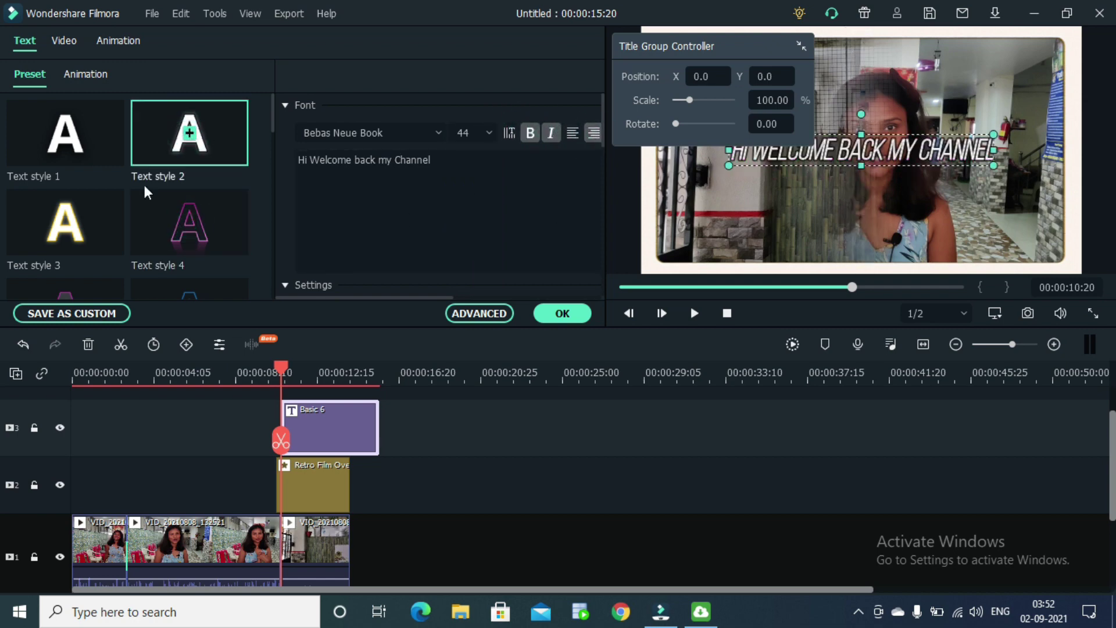
# Step: Apply the Text style 8 preset to the title, confirm it and preview the title over the last clip
pyautogui.scroll(-2, 199, 198)
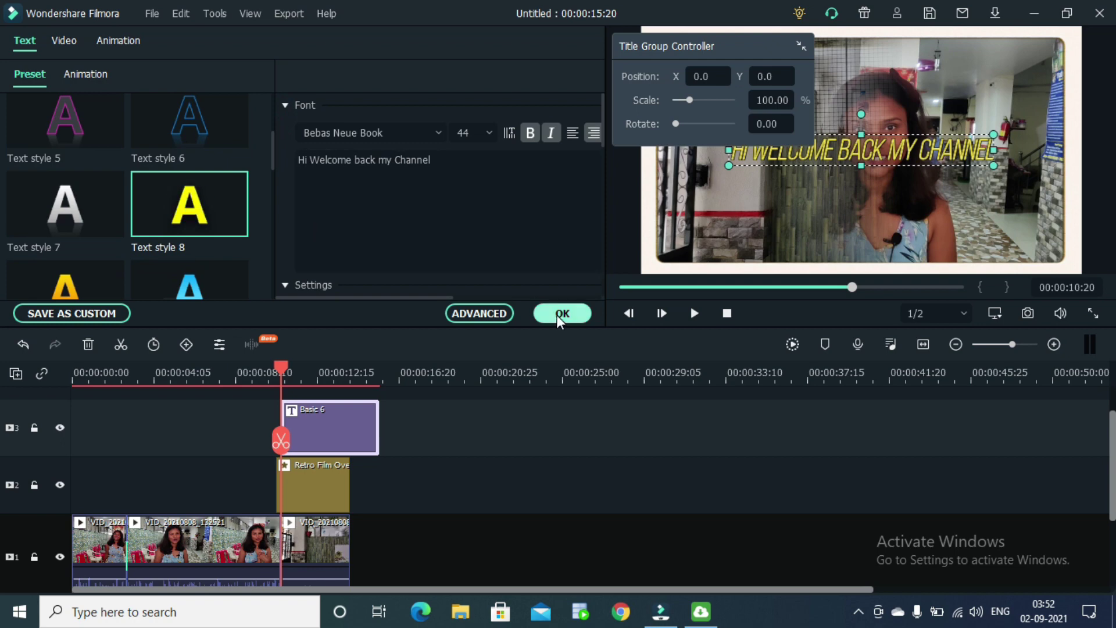
pyautogui.click(550, 312)
pyautogui.click(693, 313)
pyautogui.click(343, 371)
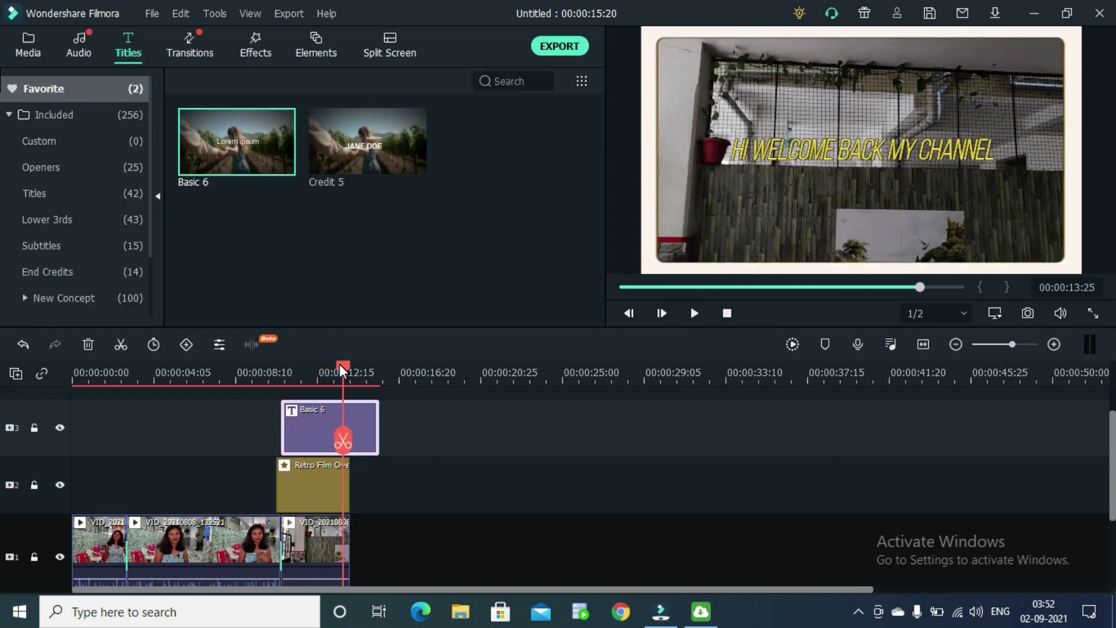
# Step: Trim the title on the third track so it ends with the last clip
pyautogui.moveTo(343, 370); pyautogui.dragTo(350, 374)
pyautogui.press('Delete')
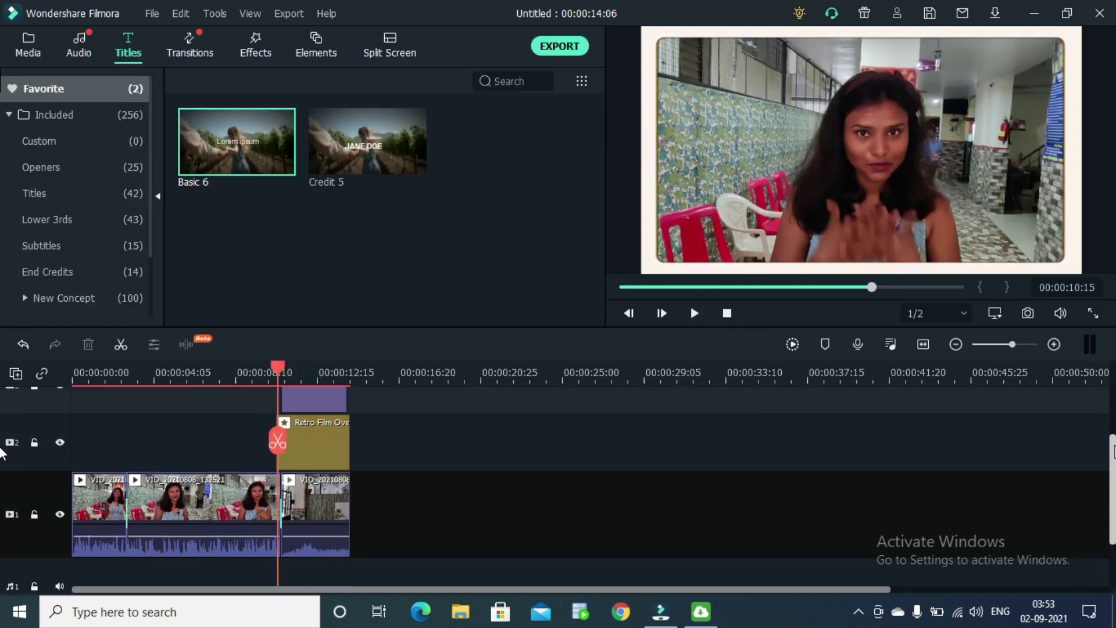
# Step: Mute the audio of the last video clip and set the playhead at the start of its title
pyautogui.scroll(-1, 2, 452)
pyautogui.rightClick(312, 494)
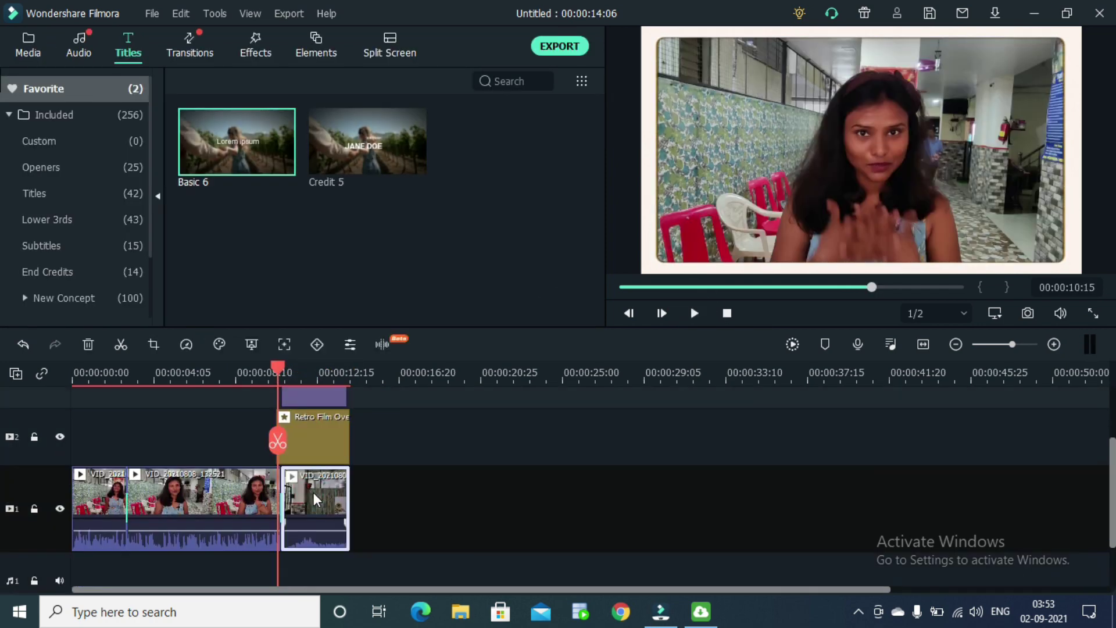
pyautogui.click(347, 499)
pyautogui.click(695, 314)
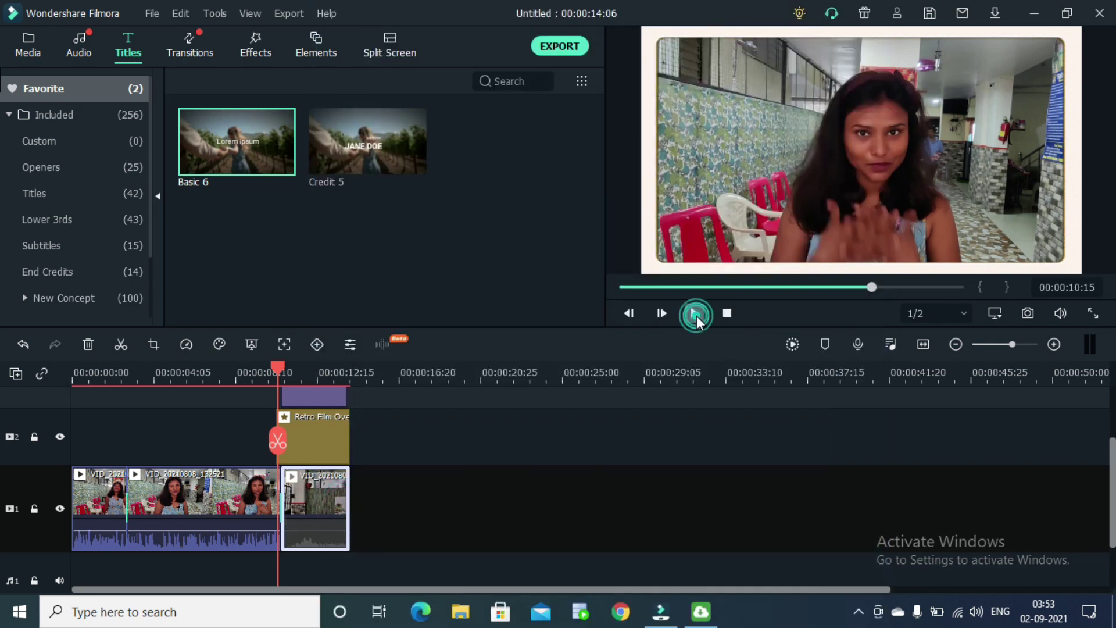
pyautogui.click(313, 372)
pyautogui.click(284, 372)
# Step: Browse the included music library, checking the Electronic and Sound Effect categories for a background track
pyautogui.click(79, 46)
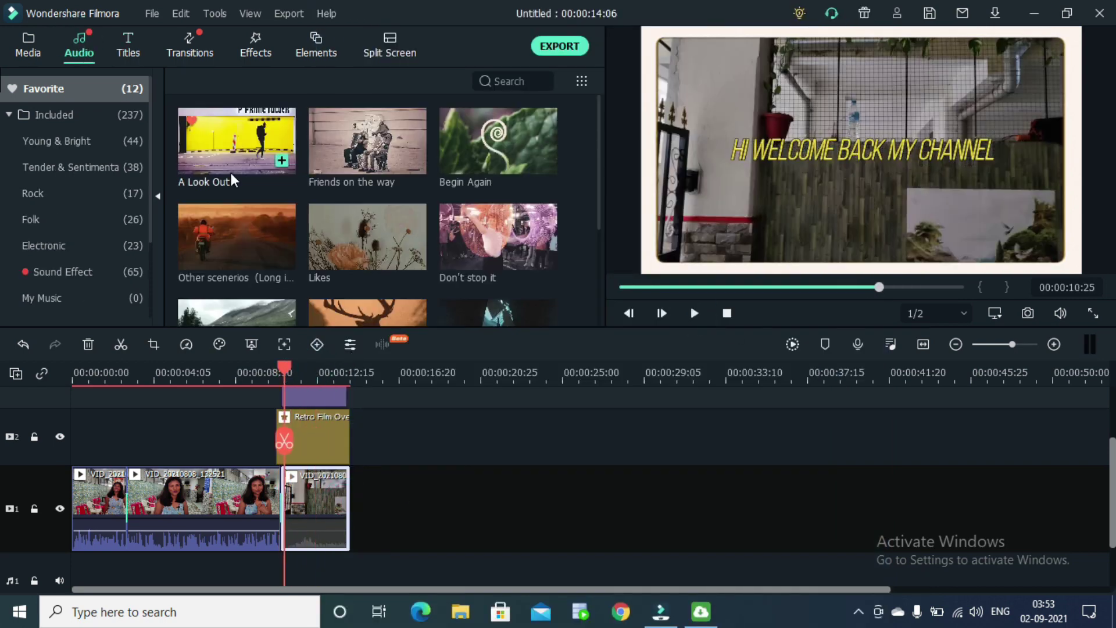
pyautogui.click(9, 115)
pyautogui.click(8, 115)
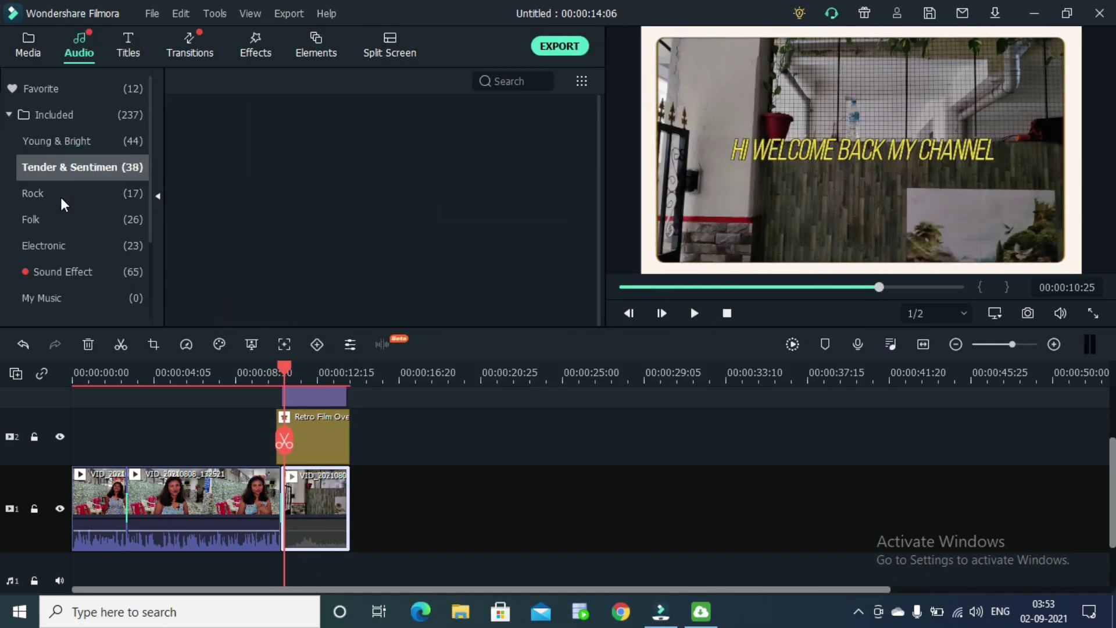
pyautogui.click(76, 248)
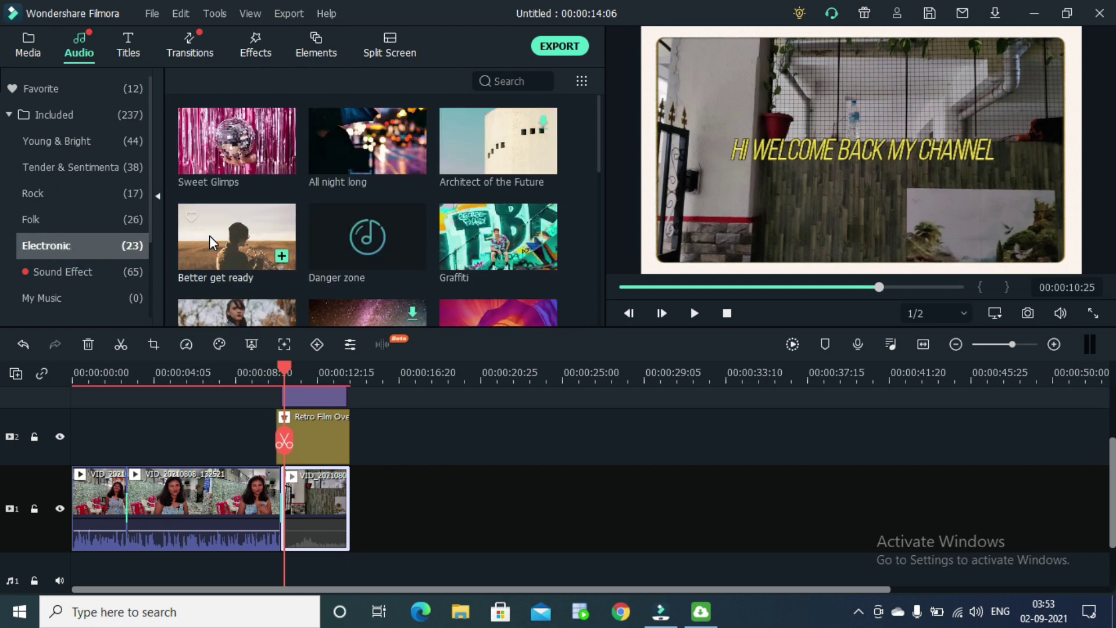
pyautogui.click(58, 271)
pyautogui.scroll(-2, 378, 203)
pyautogui.scroll(2, 401, 169)
pyautogui.moveTo(407, 163)
pyautogui.click(47, 246)
# Step: Try the Better get ready music on the first audio track under the last clip and listen to it
pyautogui.moveTo(236, 237); pyautogui.dragTo(289, 572)
pyautogui.moveTo(1113, 470); pyautogui.dragTo(1113, 491)
pyautogui.moveTo(551, 548); pyautogui.dragTo(518, 547)
pyautogui.hotkey('ctrl', 'b')
pyautogui.click(266, 548)
pyautogui.click(688, 315)
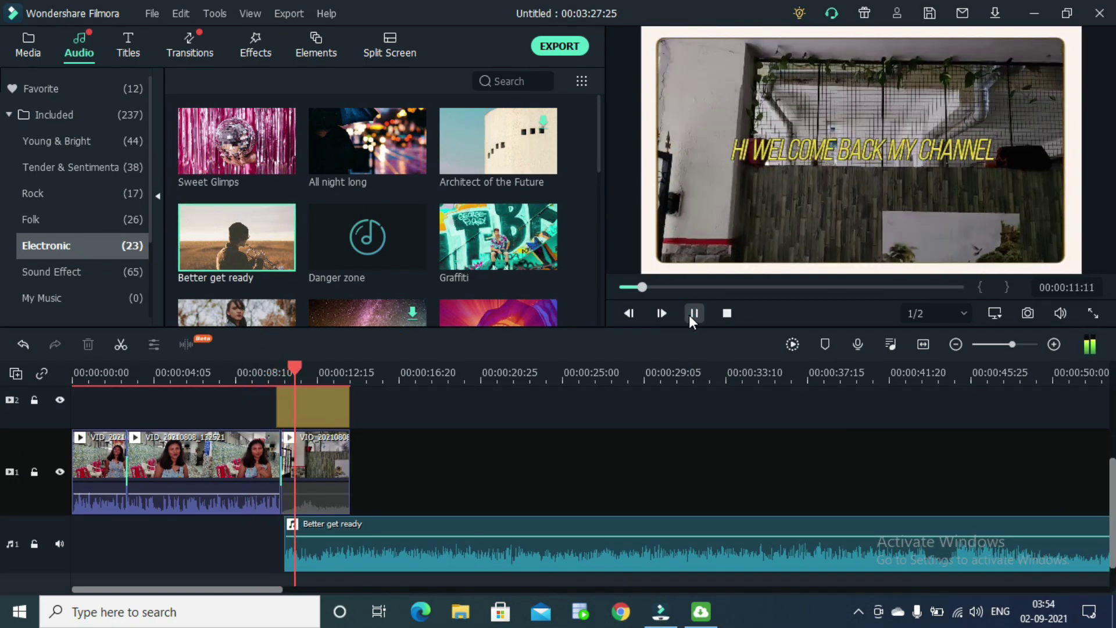
pyautogui.click(408, 564)
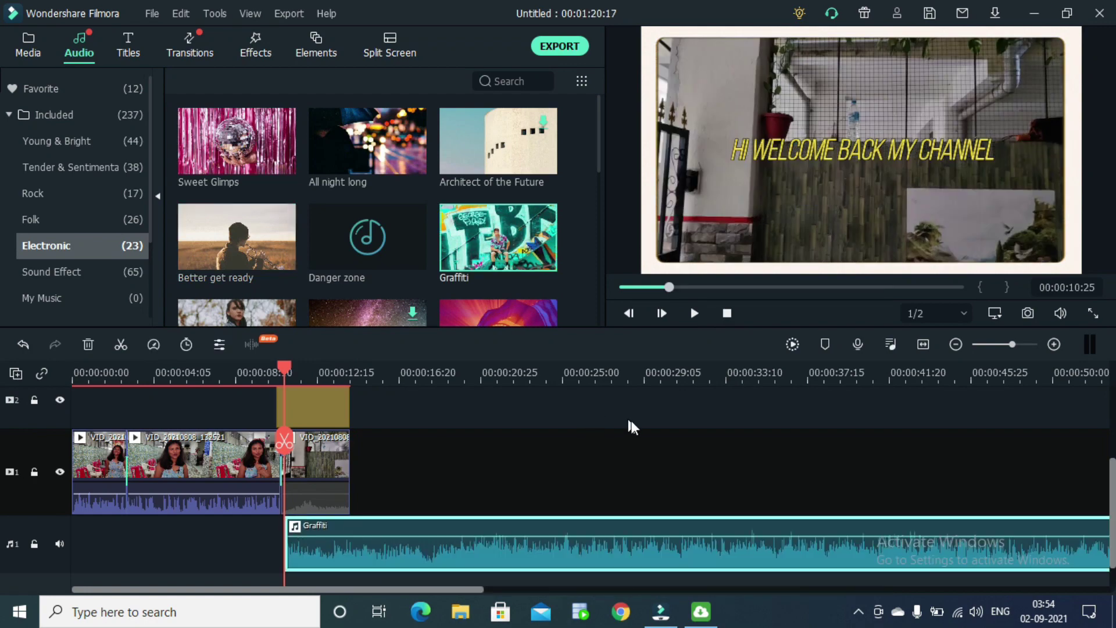
# Step: Preview the Graffiti music, cut it at the end of the last clip, delete the excess and play the video
pyautogui.click(692, 312)
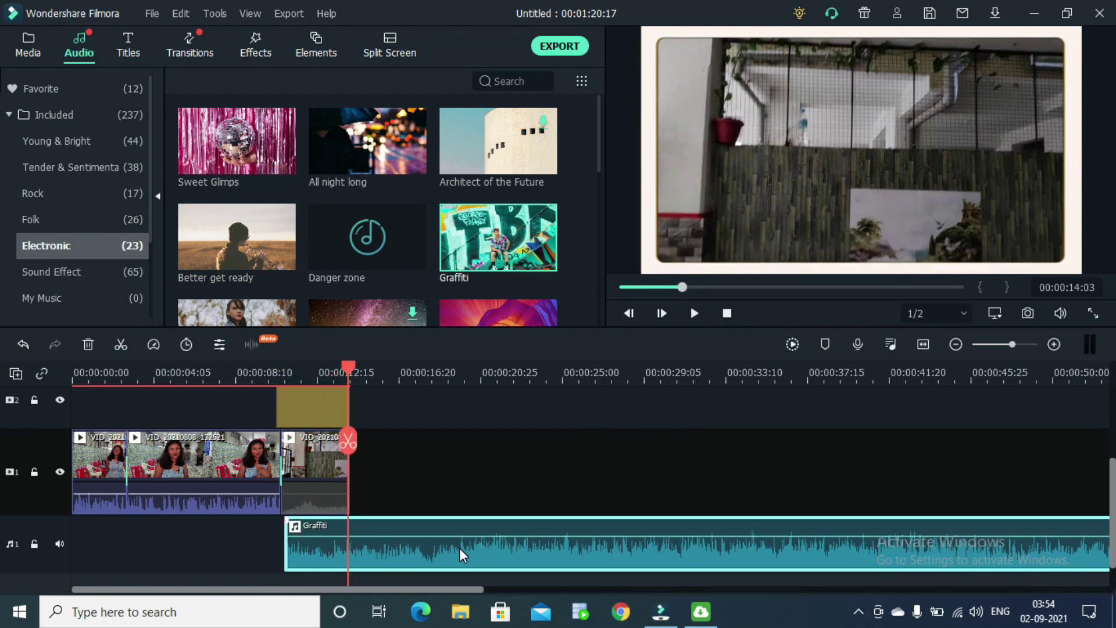
pyautogui.hotkey('ctrl', 'b')
pyautogui.click(720, 540)
pyautogui.press('Delete')
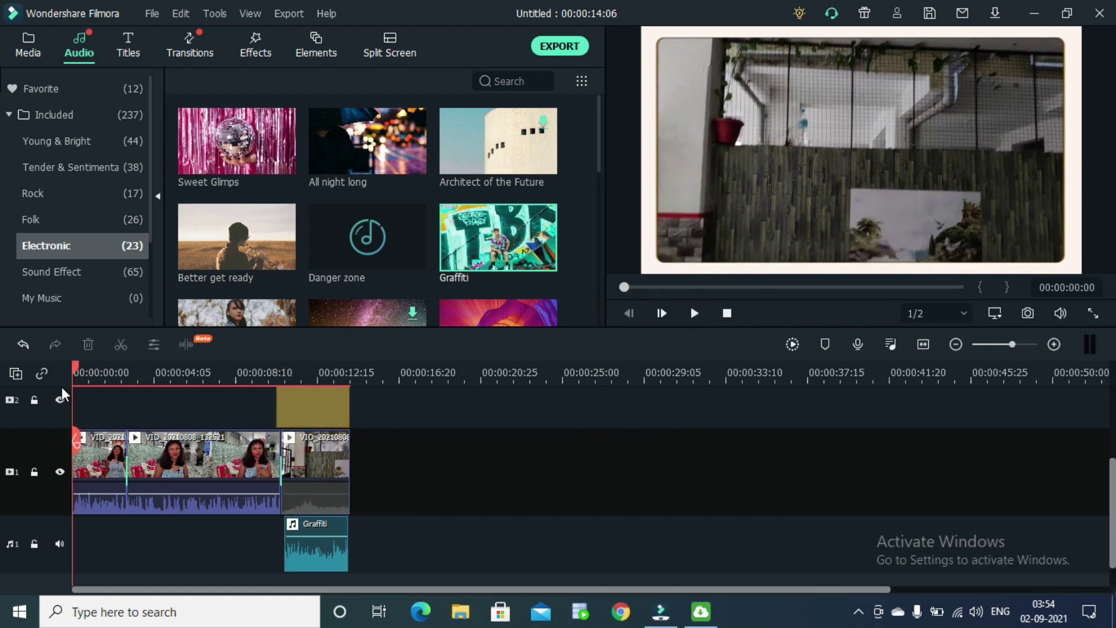
pyautogui.click(696, 311)
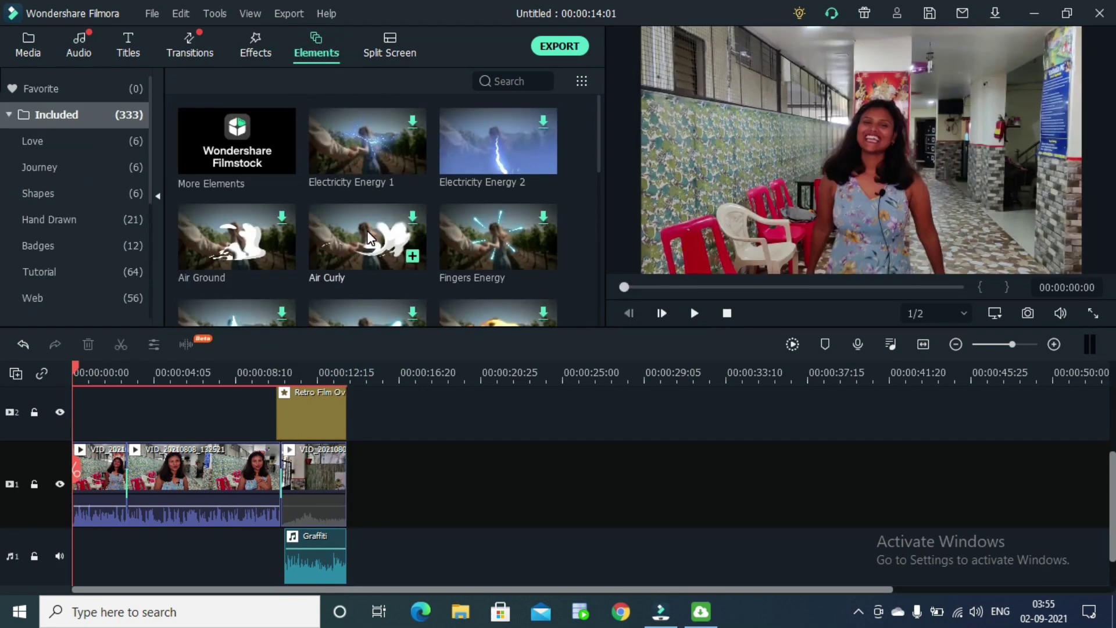
# Step: Add Element Love 3 on the second track above the first clip and play it
pyautogui.click(75, 141)
pyautogui.moveTo(367, 141); pyautogui.dragTo(122, 418)
pyautogui.press('space')
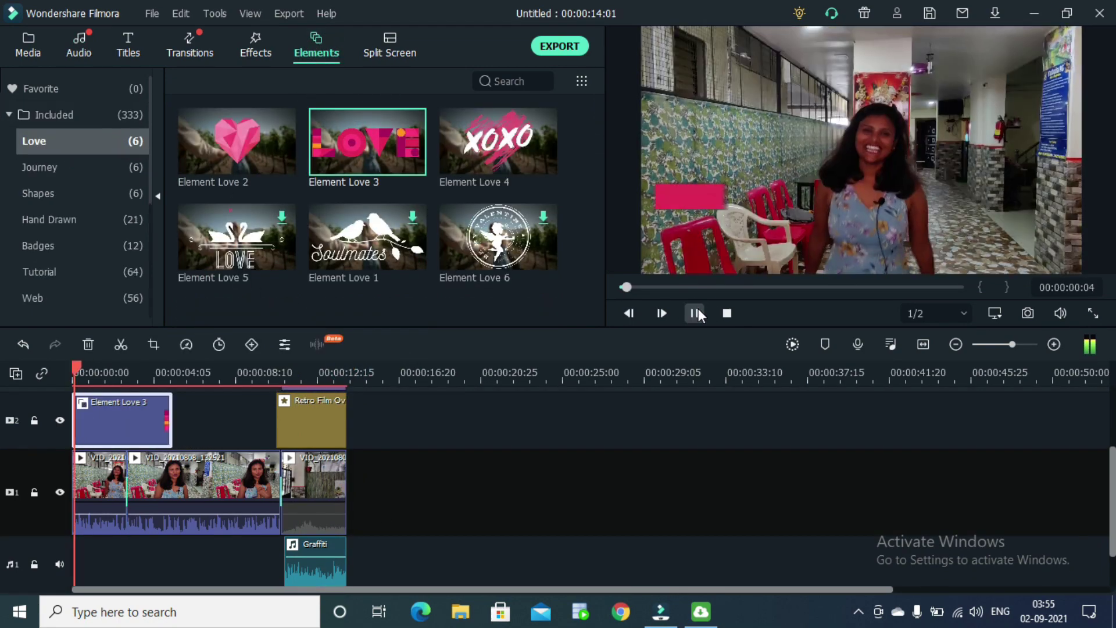
# Step: Shrink the Love element and move it to the upper left corner of the frame
pyautogui.click(806, 142)
pyautogui.moveTo(1080, 215); pyautogui.dragTo(866, 153)
pyautogui.moveTo(784, 119); pyautogui.dragTo(822, 62)
pyautogui.moveTo(905, 94); pyautogui.dragTo(836, 73)
pyautogui.moveTo(779, 53); pyautogui.dragTo(761, 69)
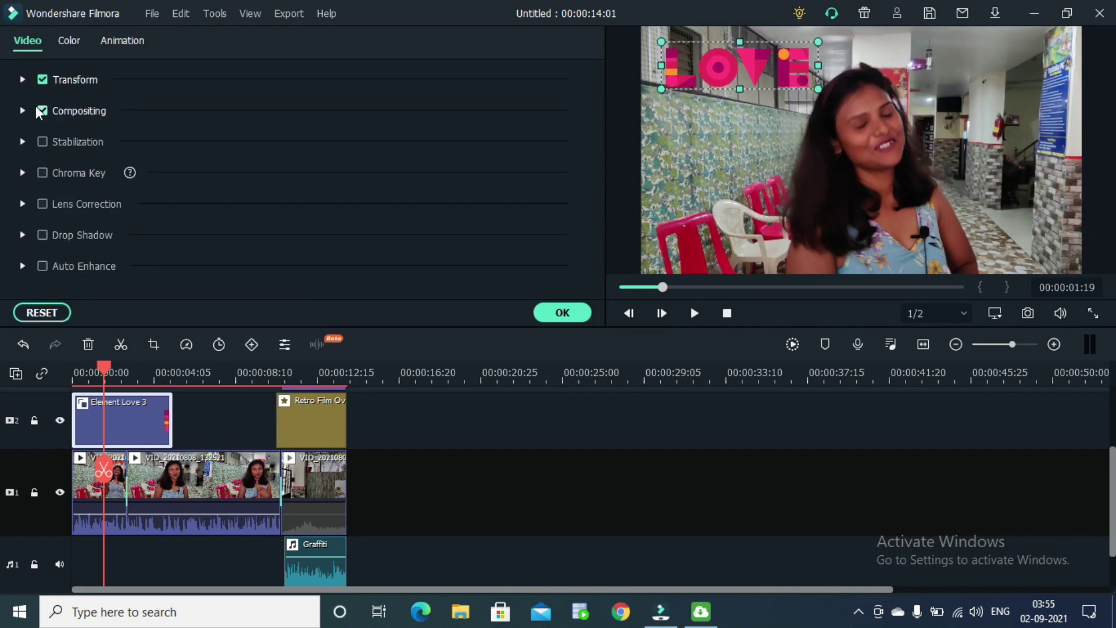
# Step: Try the Love element's opacity and transform settings, confirm them, and delete the element from the timeline
pyautogui.click(23, 110)
pyautogui.moveTo(223, 189); pyautogui.dragTo(439, 195)
pyautogui.click(75, 79)
pyautogui.moveTo(184, 122); pyautogui.dragTo(475, 135)
pyautogui.click(558, 312)
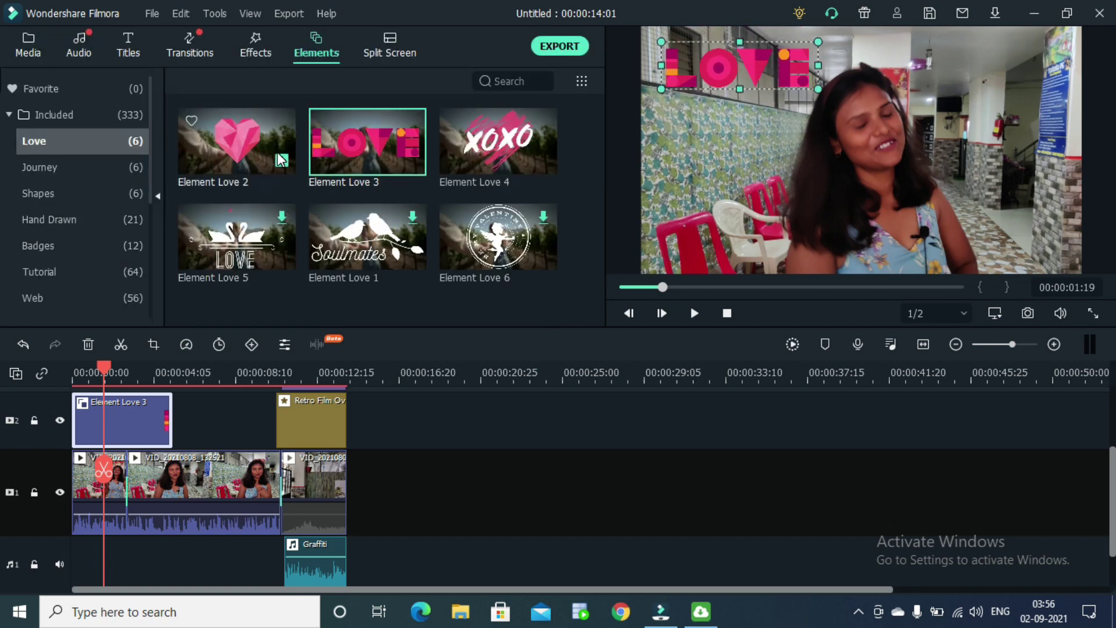
pyautogui.click(107, 429)
pyautogui.press('Delete')
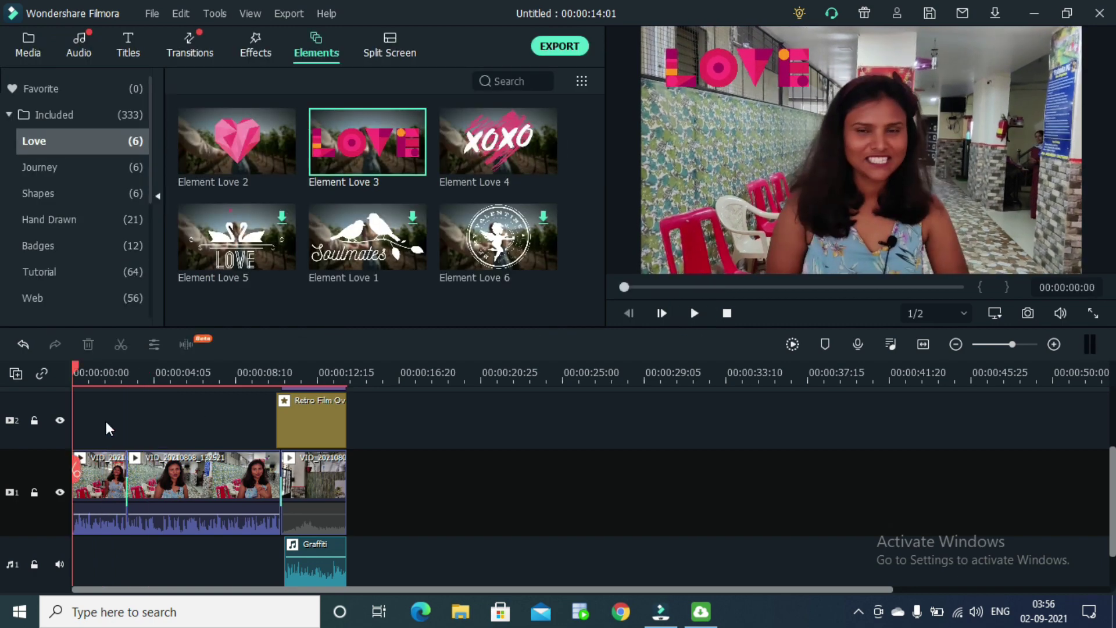
# Step: Add Split Screen 1 after the last clip, with VID_20210808_132521 in its first cell and VID_20210808_133645 in its second
pyautogui.moveTo(411, 157); pyautogui.dragTo(403, 465)
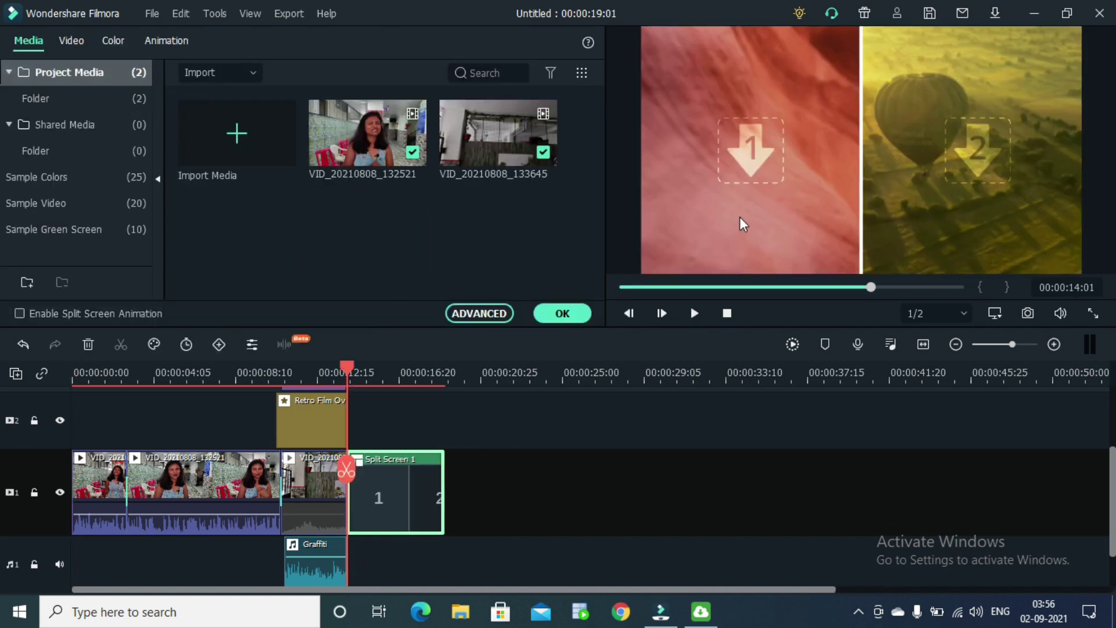
pyautogui.click(747, 142)
pyautogui.moveTo(367, 134); pyautogui.dragTo(744, 156)
pyautogui.moveTo(498, 134); pyautogui.dragTo(1000, 165)
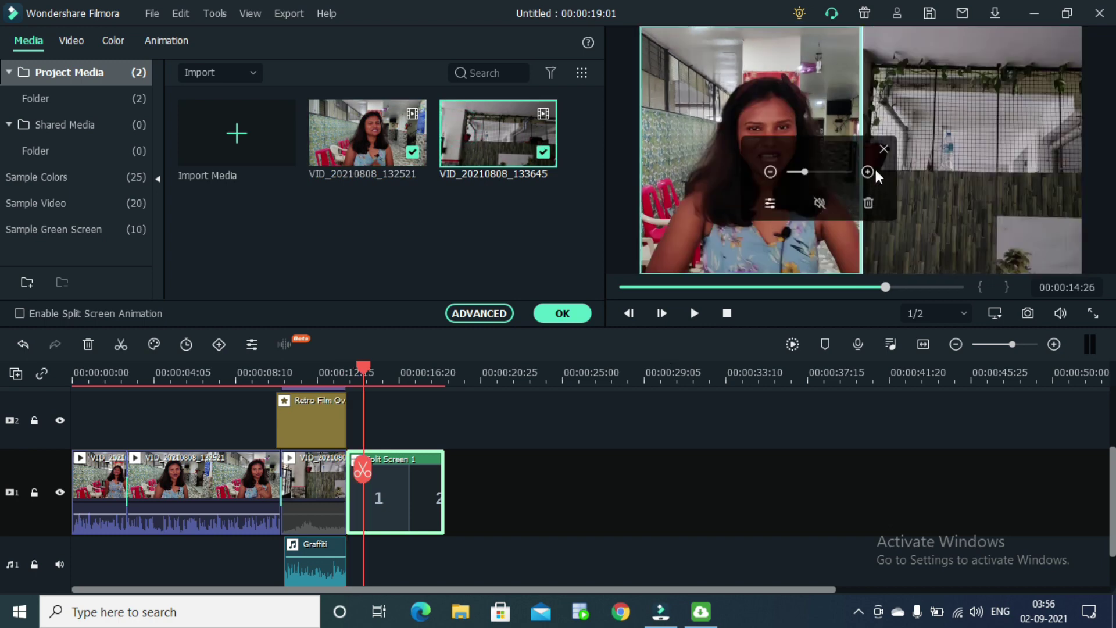
pyautogui.click(769, 202)
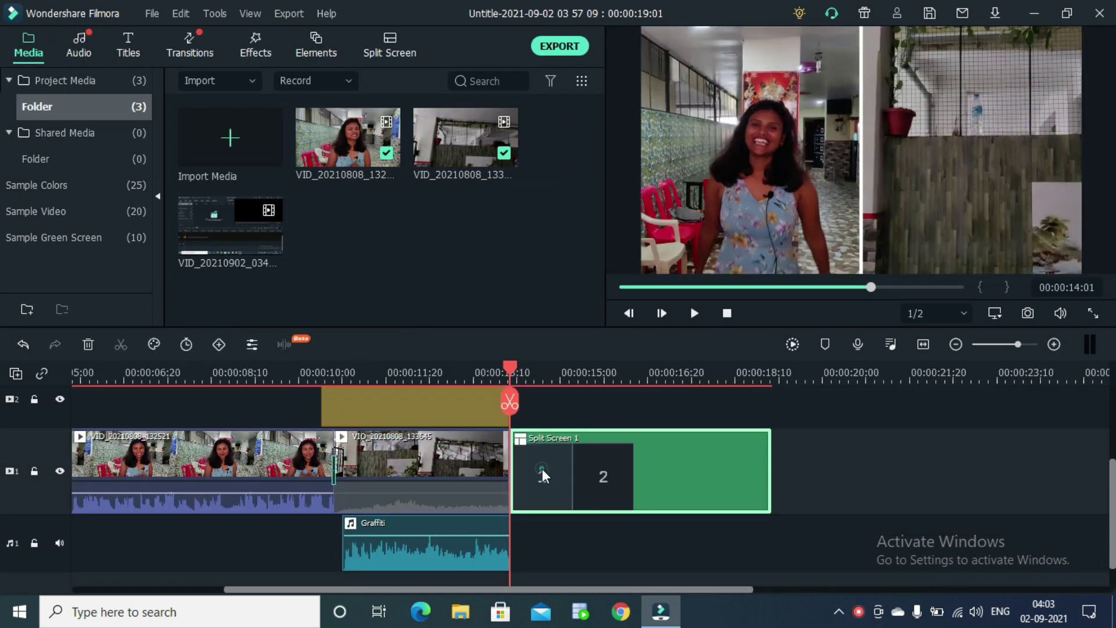
# Step: Reframe both clips within their split screen cells, confirm the layout and play the result
pyautogui.doubleClick(533, 473)
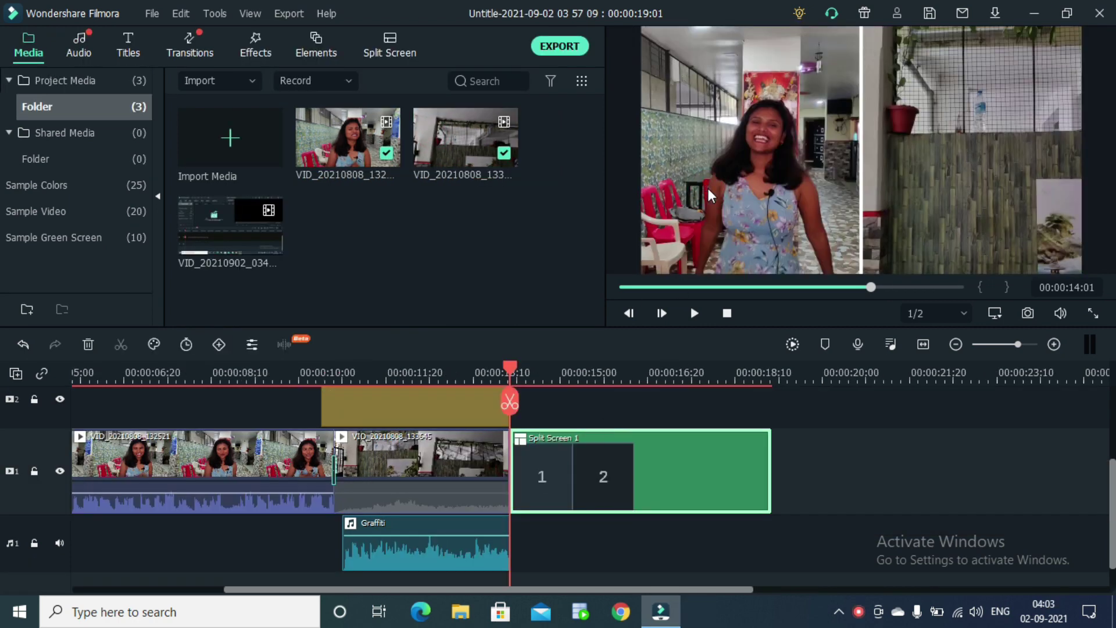
pyautogui.click(733, 119)
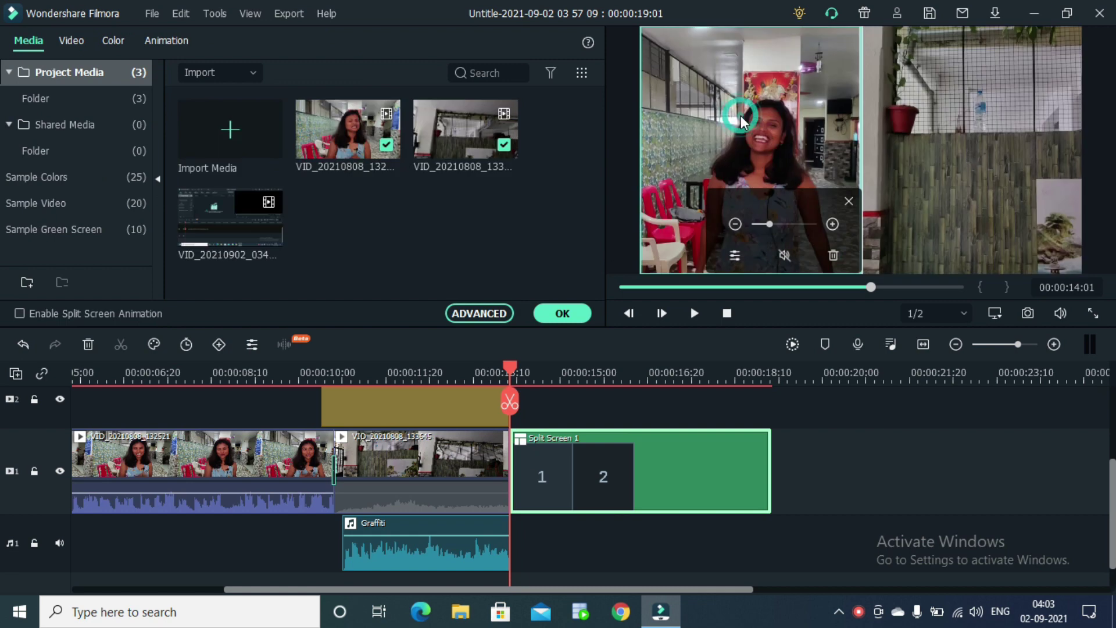
pyautogui.click(552, 472)
pyautogui.moveTo(748, 208)
pyautogui.mouseDown()
pyautogui.moveTo(745, 117)
pyautogui.moveTo(753, 209)
pyautogui.mouseUp()
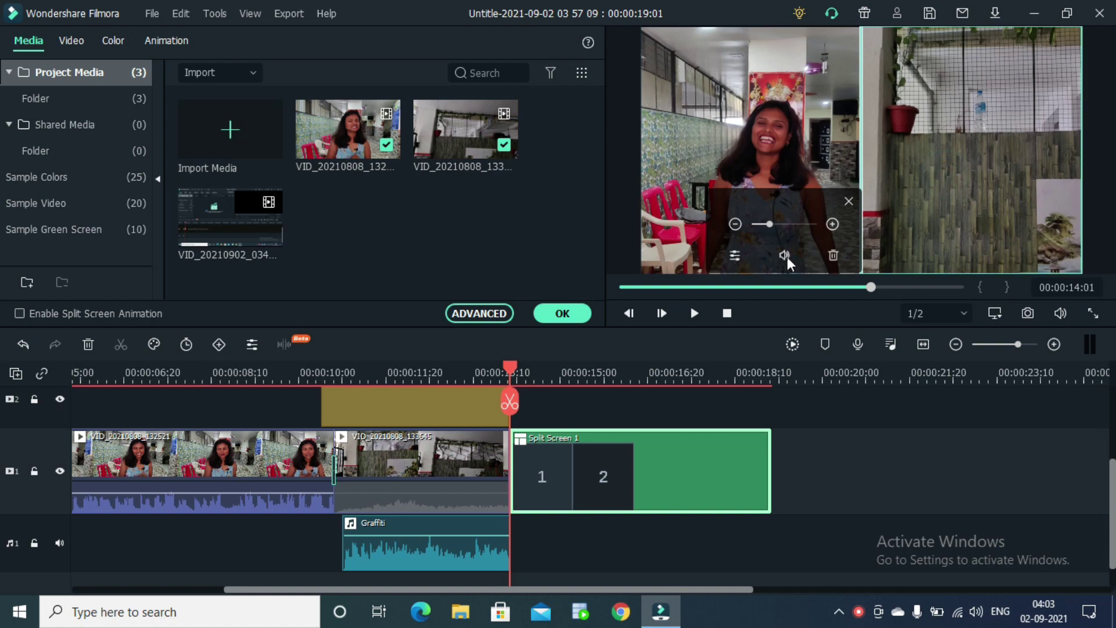
pyautogui.moveTo(954, 156); pyautogui.dragTo(935, 166)
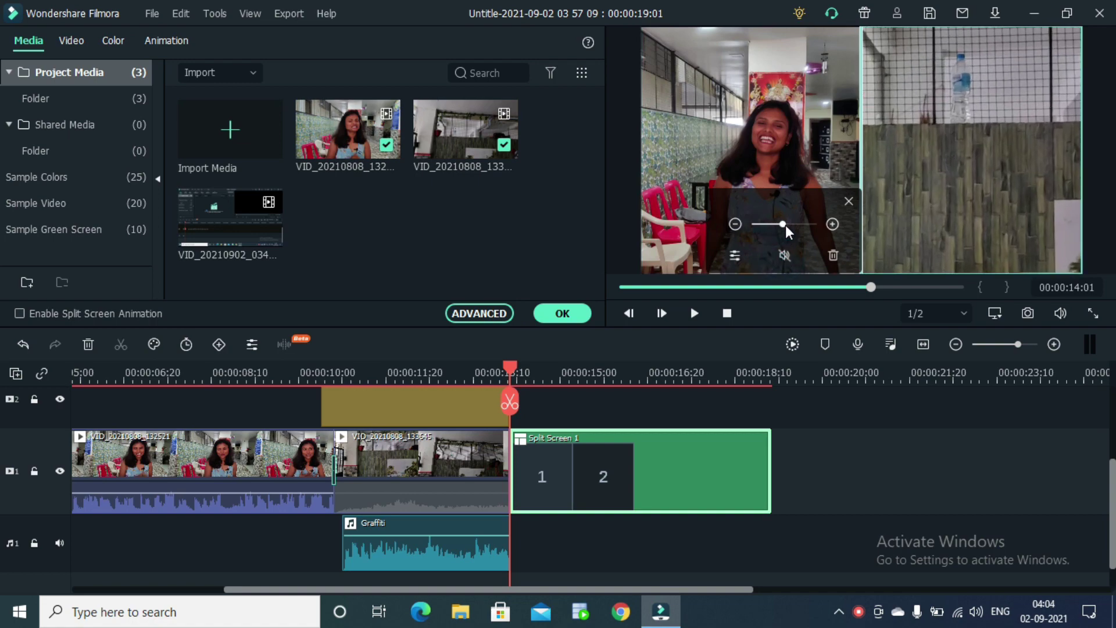
pyautogui.click(562, 313)
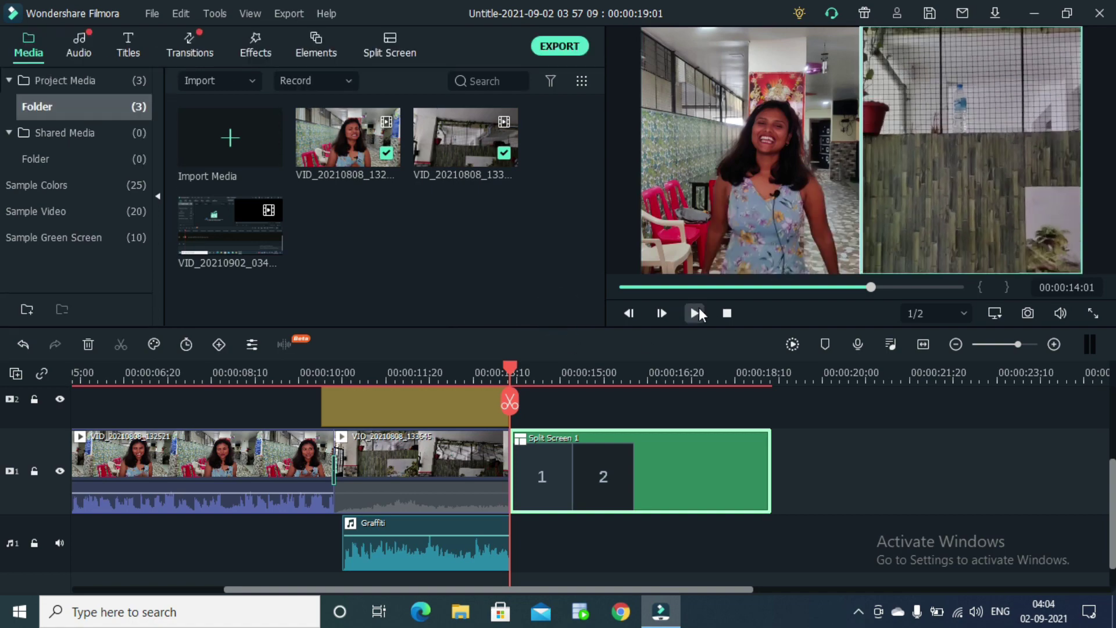
pyautogui.click(694, 313)
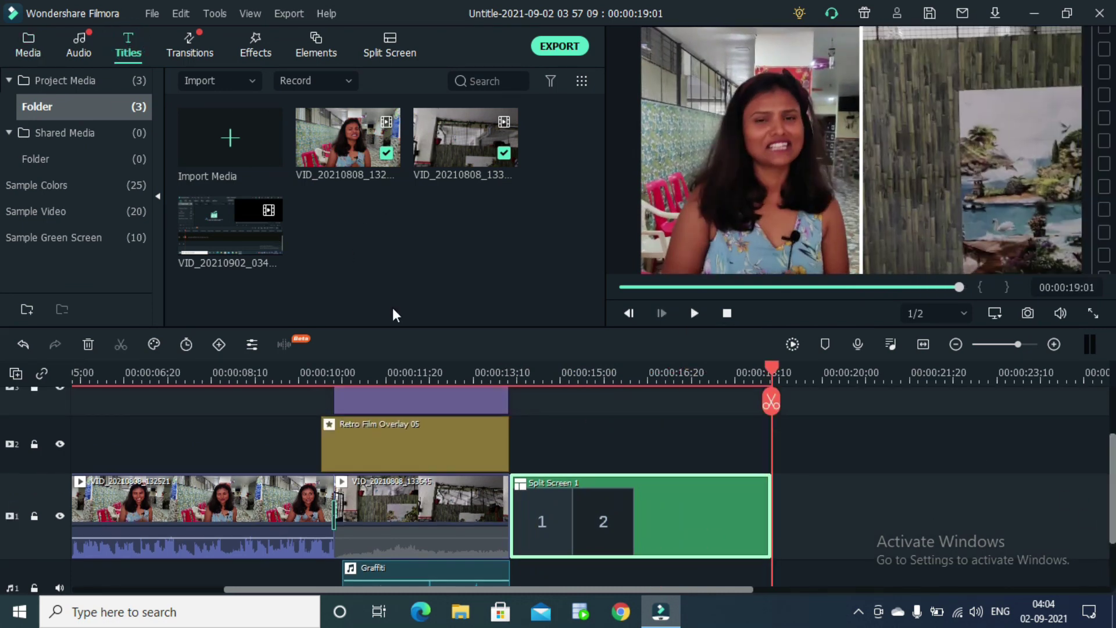
# Step: Add the Basic 6 title above the split screen, set its text to "hello", place it at the first cell's upper part and preview it
pyautogui.moveTo(230, 138); pyautogui.dragTo(581, 441)
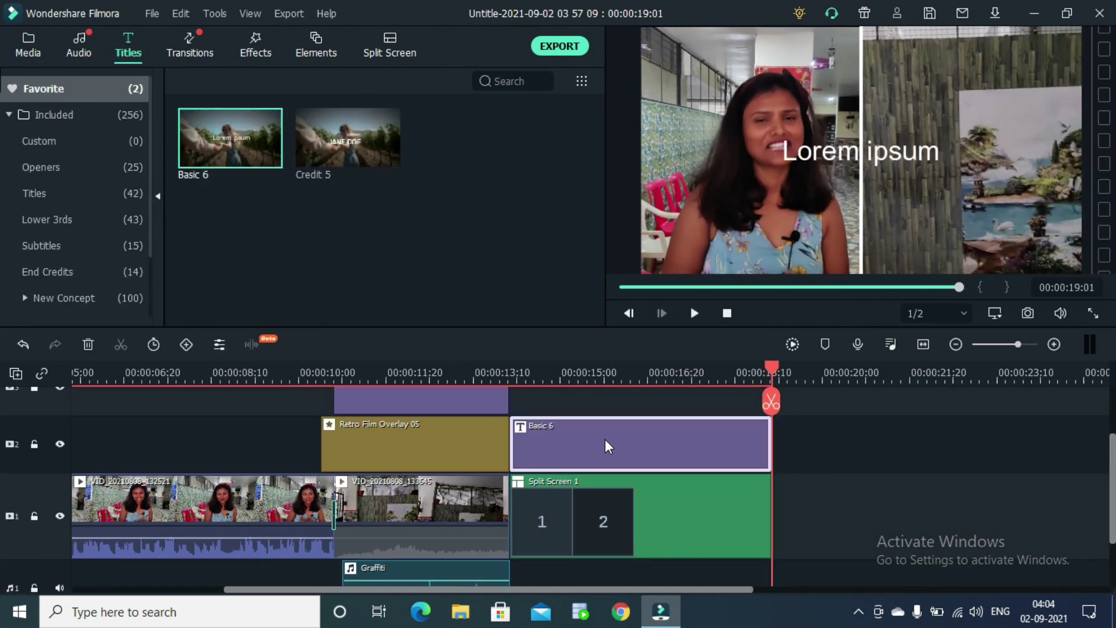
pyautogui.doubleClick(812, 152)
pyautogui.hotkey('ctrl', 'a')
pyautogui.write('ne')
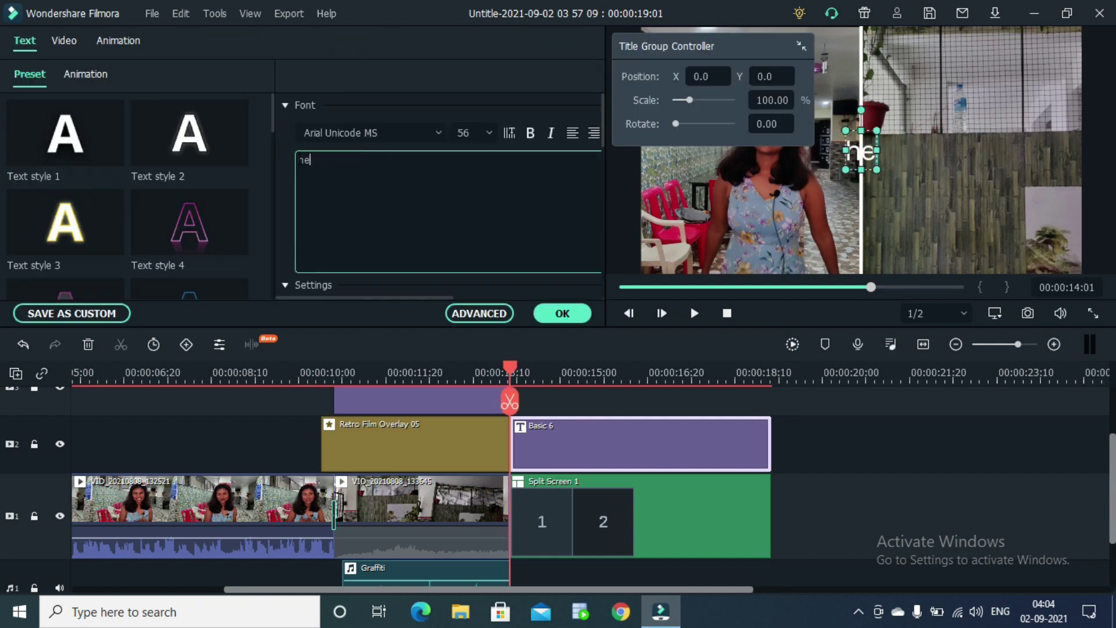
pyautogui.click(562, 313)
pyautogui.moveTo(850, 146); pyautogui.dragTo(967, 285)
pyautogui.click(693, 311)
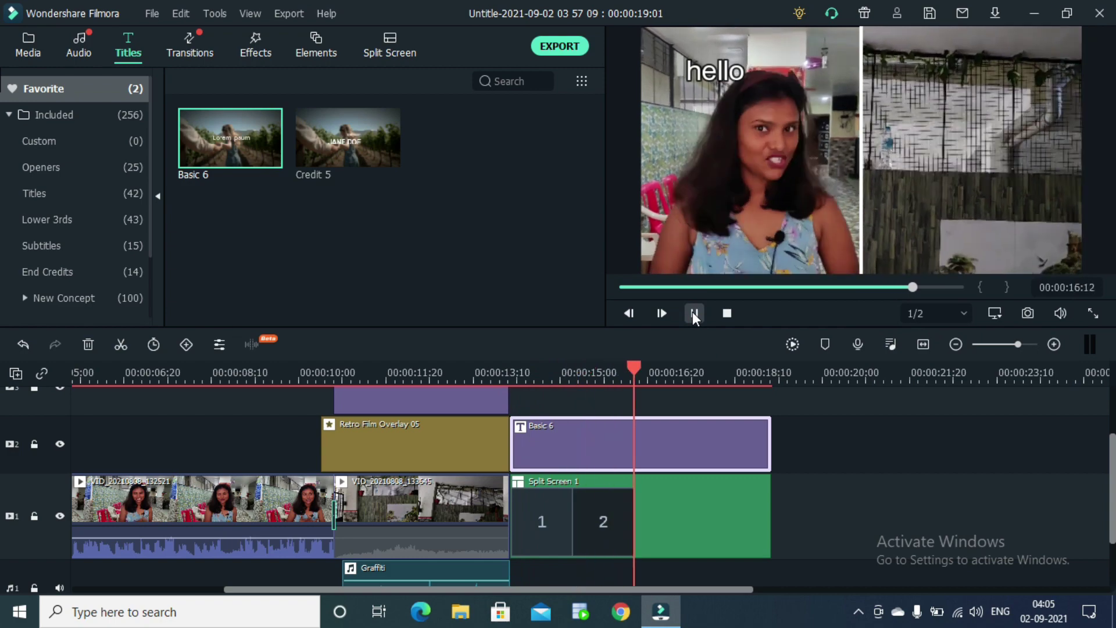
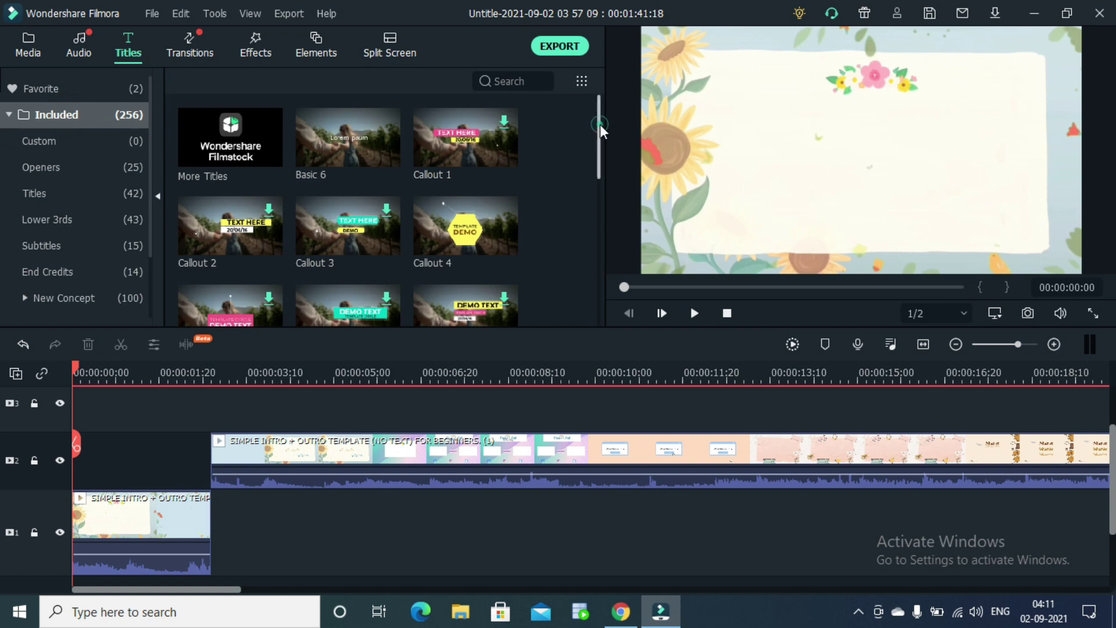
# Step: Add the New Opener 7 title on the second track above the intro template clip and trim it to that clip's length
pyautogui.moveTo(465, 181); pyautogui.dragTo(82, 447)
pyautogui.moveTo(215, 371); pyautogui.dragTo(73, 372)
pyautogui.click(249, 480)
pyautogui.hotkey('ctrl', 'b')
pyautogui.press('Delete')
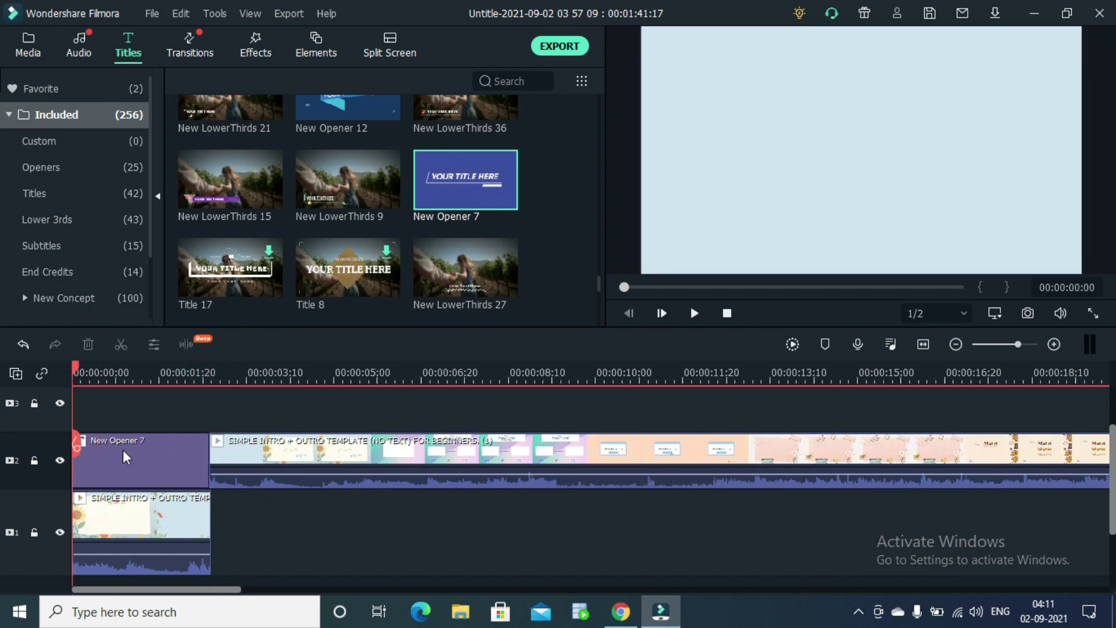
# Step: Set the opener's text to "Welcome Back to My Channel" and its font size to 48
pyautogui.doubleClick(125, 458)
pyautogui.moveTo(349, 160); pyautogui.dragTo(292, 164)
pyautogui.write('Welcome Back to My Channel')
pyautogui.click(487, 133)
pyautogui.click(470, 265)
pyautogui.click(488, 133)
pyautogui.write('62')
pyautogui.click(488, 132)
pyautogui.click(462, 185)
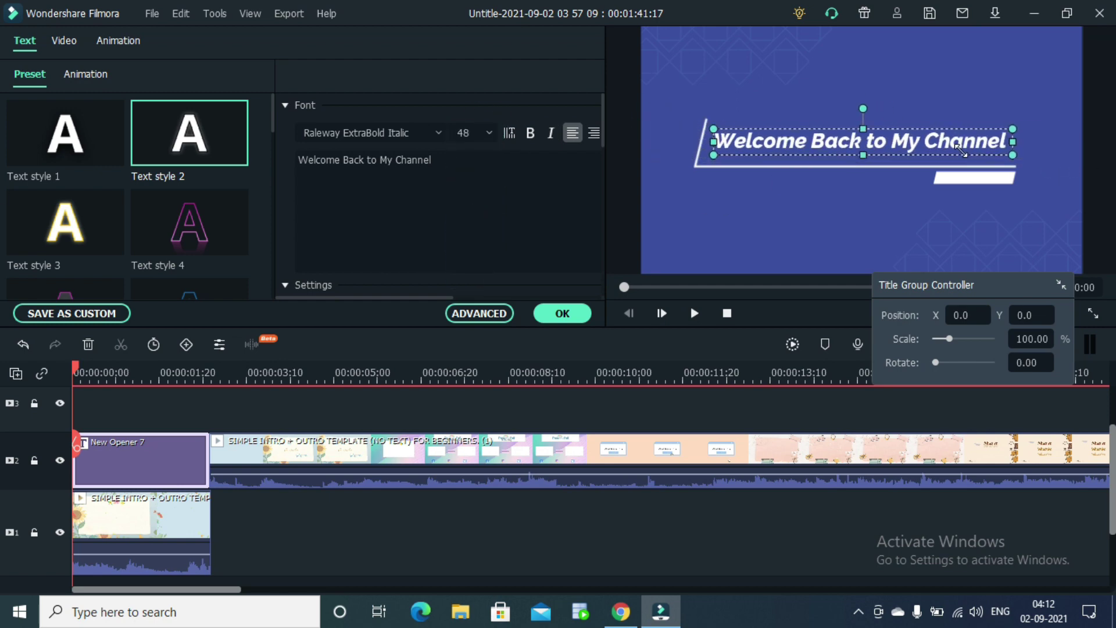
# Step: Hide the opener's decorative shapes and blue background by reducing their opacity to 0%, confirm, and preview the intro
pyautogui.click(787, 204)
pyautogui.click(23, 110)
pyautogui.moveTo(438, 189); pyautogui.dragTo(386, 193)
pyautogui.click(795, 153)
pyautogui.click(563, 313)
pyautogui.click(715, 229)
pyautogui.doubleClick(692, 192)
pyautogui.moveTo(438, 189); pyautogui.dragTo(172, 195)
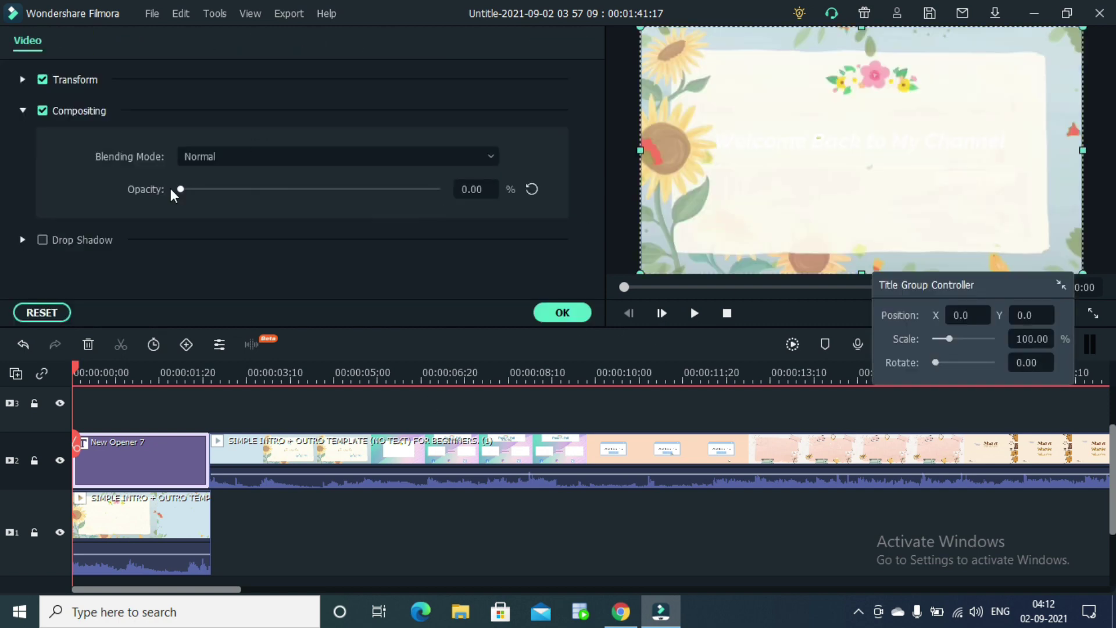
pyautogui.click(563, 312)
pyautogui.click(695, 314)
pyautogui.click(695, 313)
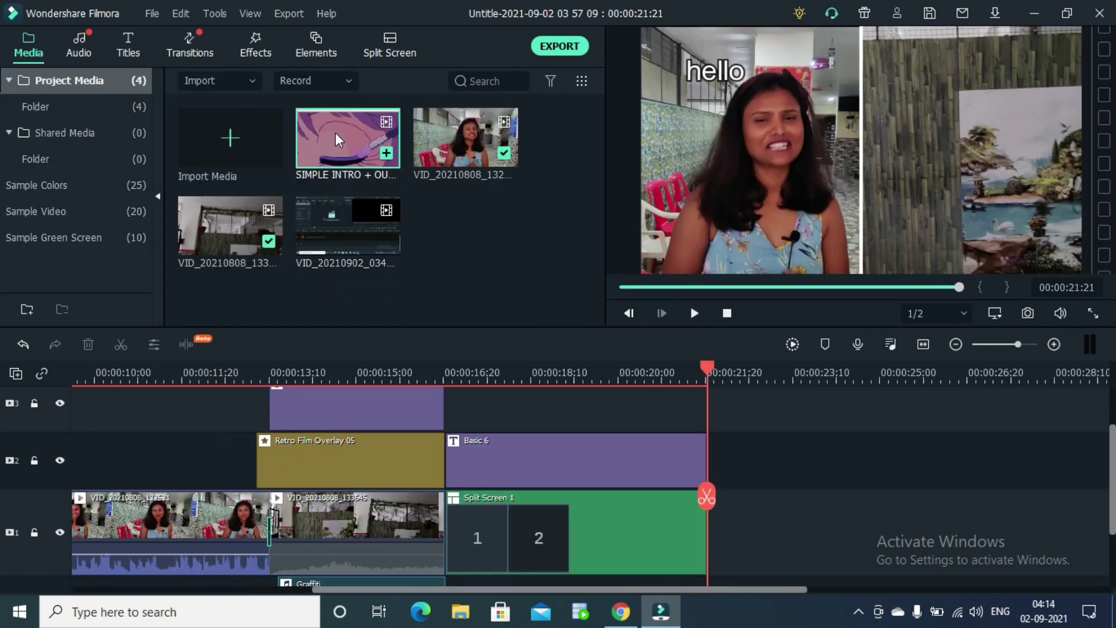
# Step: Add the SIMPLE INTRO + OUTRO TEMPLATE clip on the first track directly after the split screen
pyautogui.moveTo(337, 140); pyautogui.dragTo(721, 504)
pyautogui.press('space')
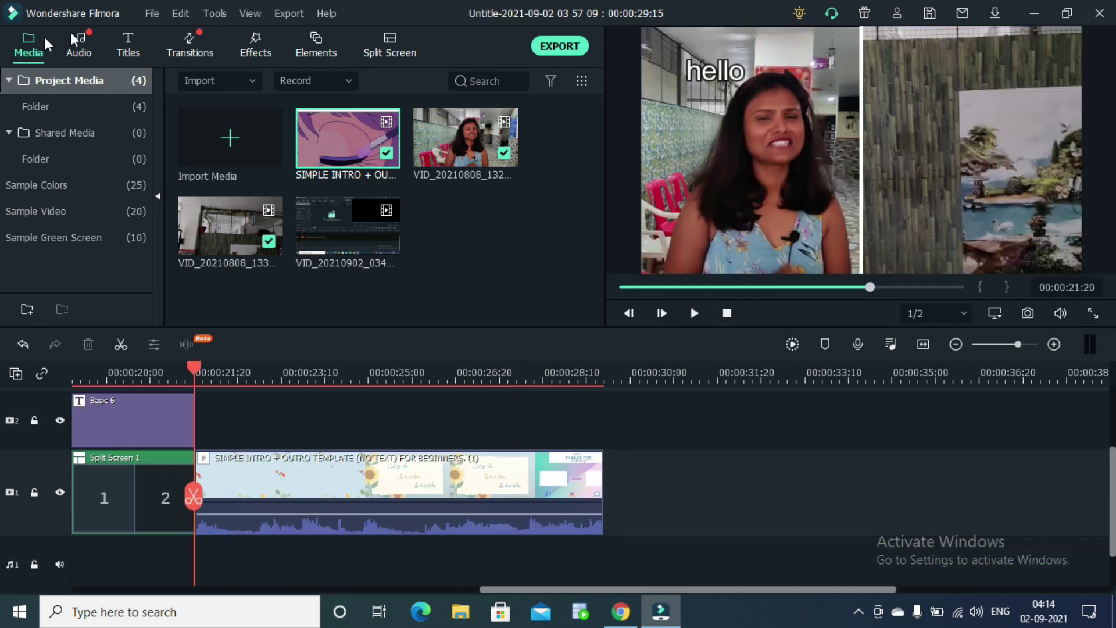
# Step: Add the New Opener 7 title on the second track at the start of the outro template clip and shorten it
pyautogui.click(128, 45)
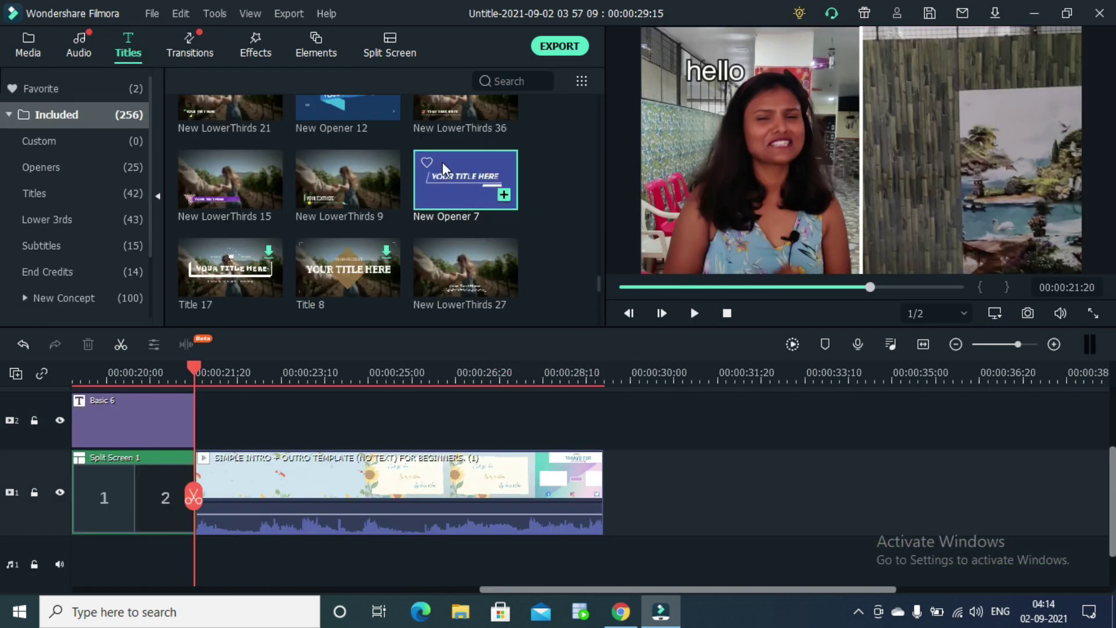
pyautogui.moveTo(465, 179); pyautogui.dragTo(207, 414)
pyautogui.moveTo(458, 415); pyautogui.dragTo(351, 415)
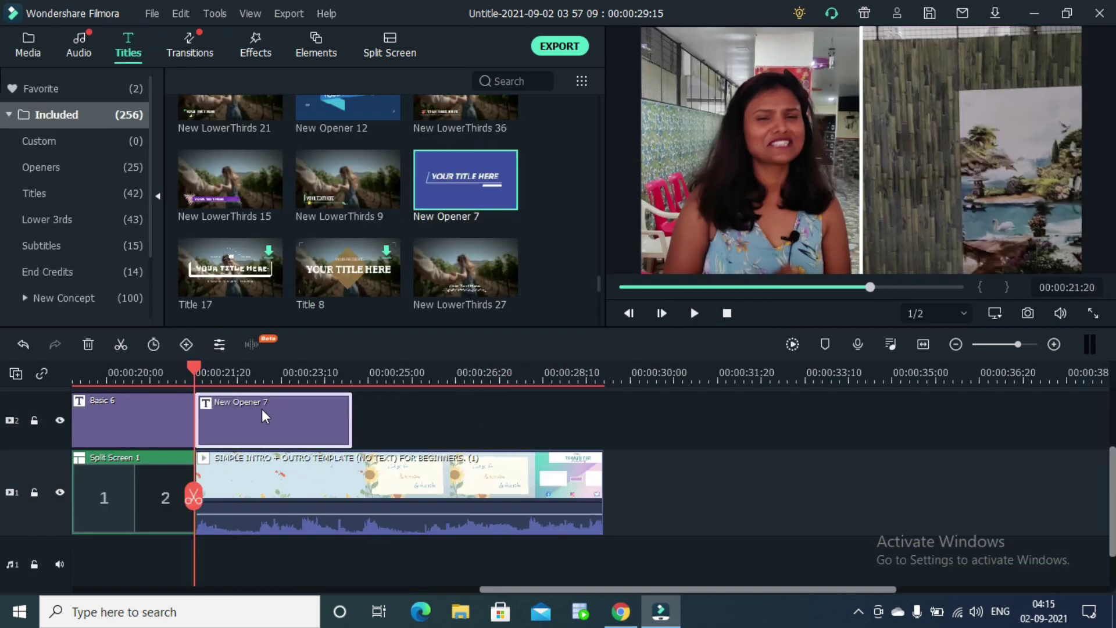
# Step: Replace the New Opener 7 title's text with "Thank You", apply Text style 2, and confirm
pyautogui.doubleClick(273, 418)
pyautogui.hotkey('ctrl', 'a')
pyautogui.press('BackSpace')
pyautogui.write('Thank You')
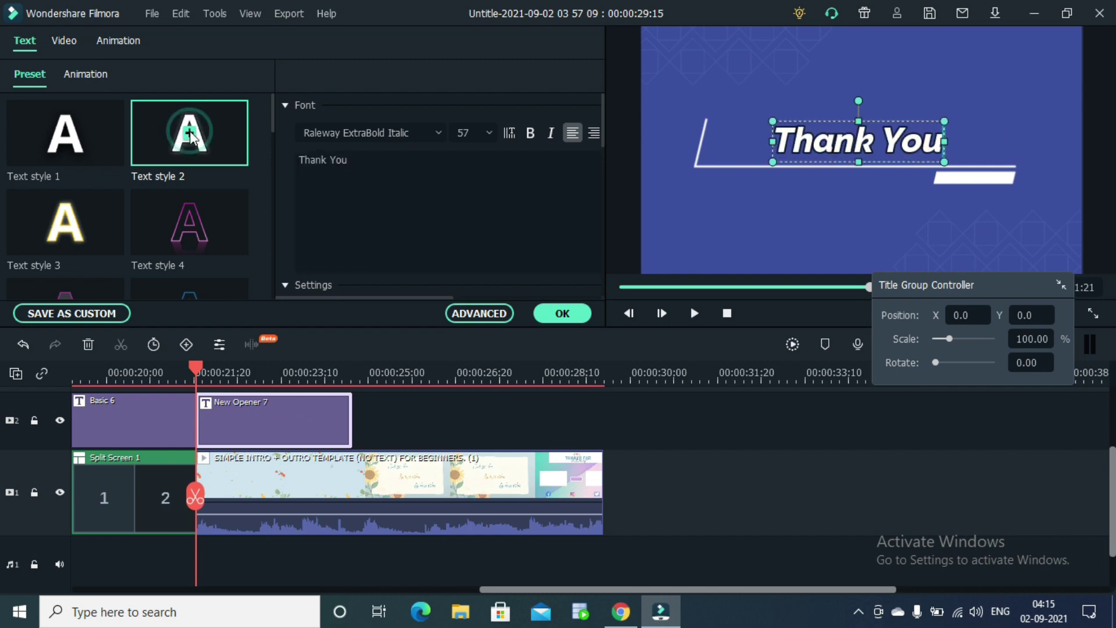
pyautogui.click(561, 314)
# Step: Hide the Thank You title's blue background and decorative shapes by reducing their opacity, confirm, and preview the outro
pyautogui.doubleClick(707, 207)
pyautogui.moveTo(438, 189); pyautogui.dragTo(174, 196)
pyautogui.click(556, 316)
pyautogui.click(694, 313)
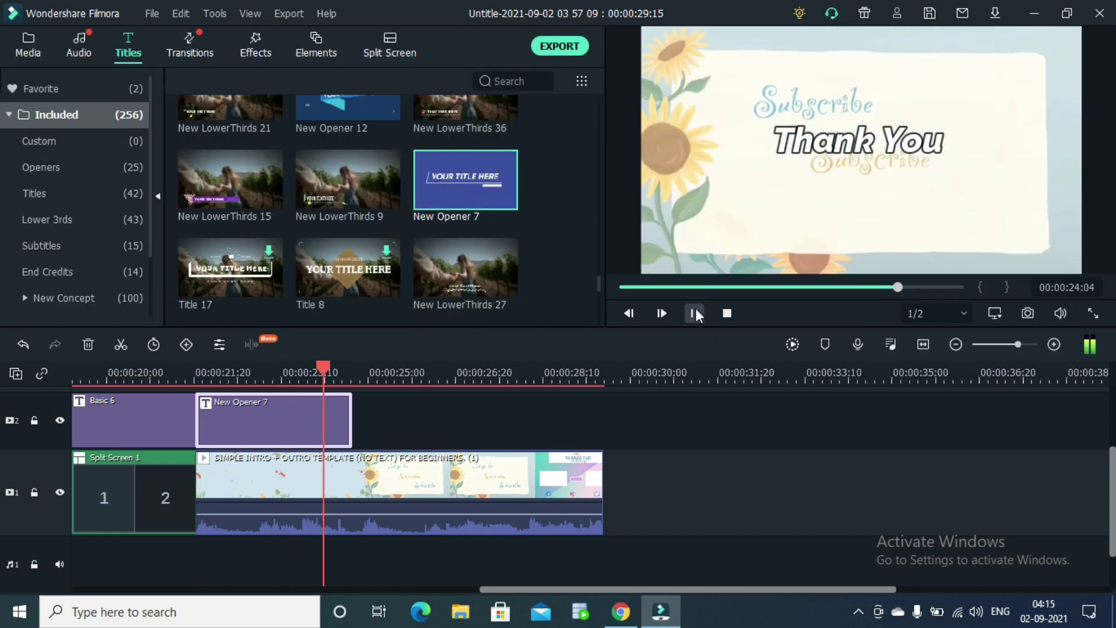
# Step: Export the project as an MP4 named "Trial Video" to E:/youtube and close the export window
pyautogui.click(560, 46)
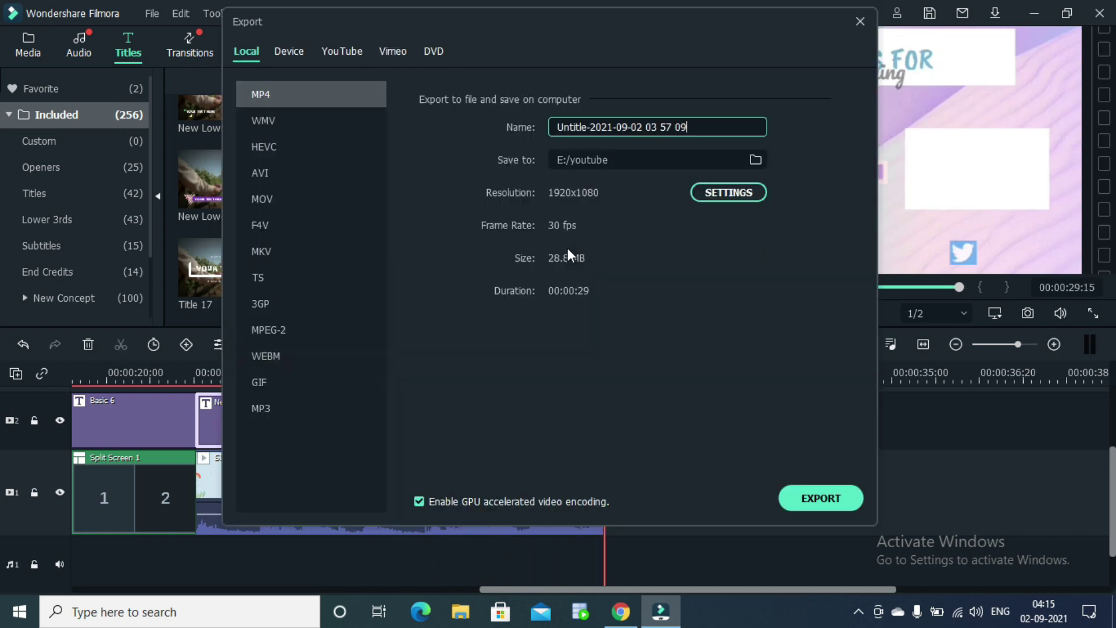
pyautogui.moveTo(695, 126); pyautogui.dragTo(542, 132)
pyautogui.press('BackSpace')
pyautogui.write('Trial Video')
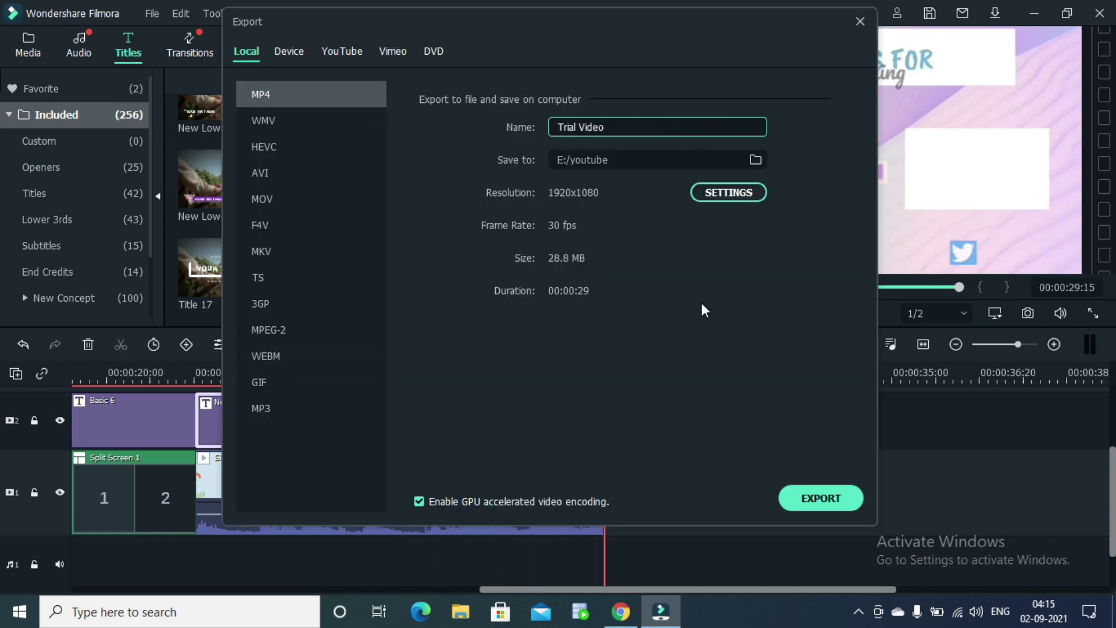
pyautogui.press('Return')
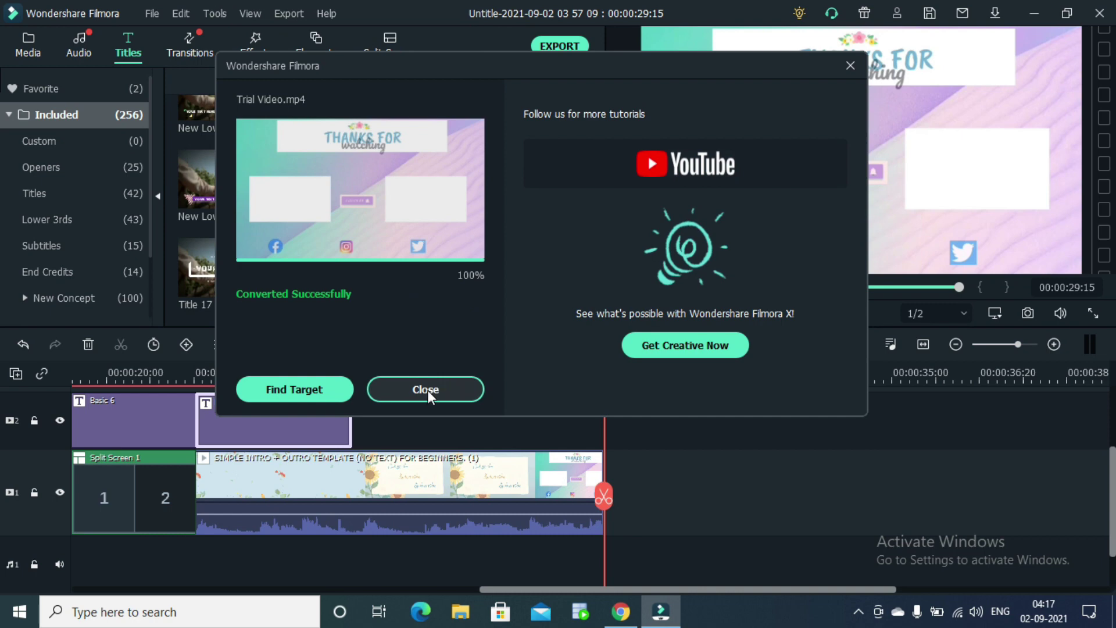
pyautogui.click(428, 389)
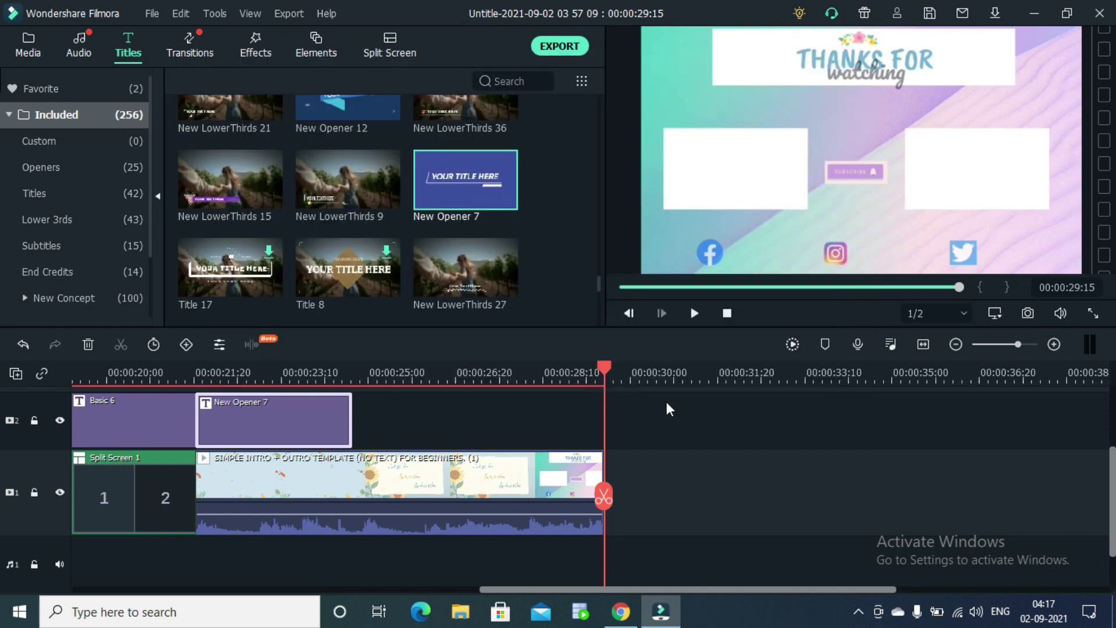
# Step: Switch to File Explorer and locate the exported video in the youtube folder on Local Disk (E:)
pyautogui.moveTo(534, 590); pyautogui.dragTo(154, 590)
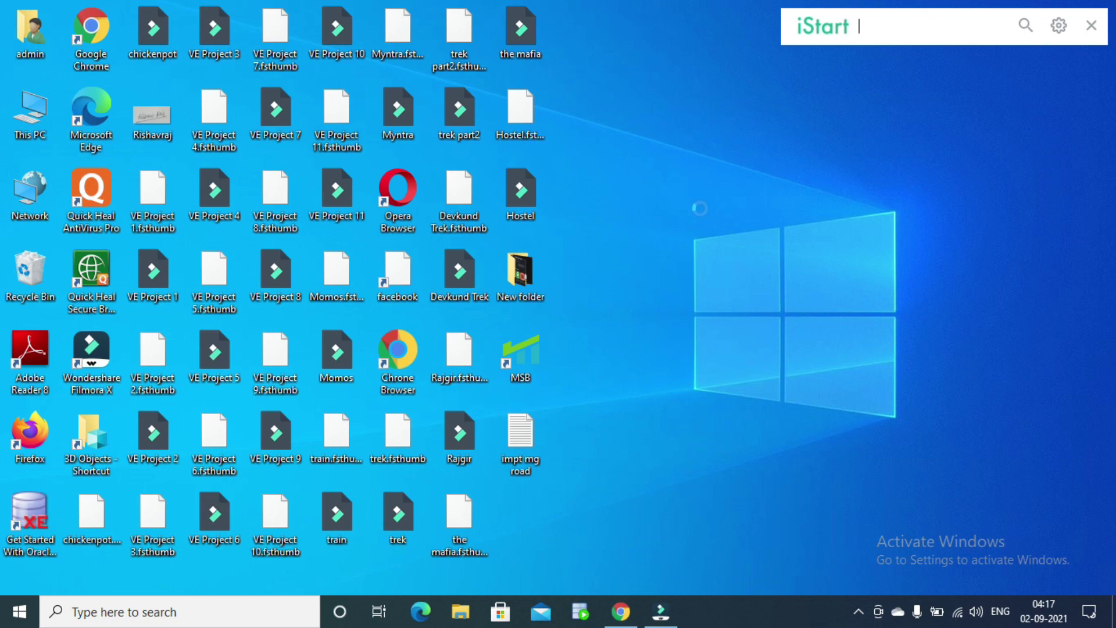
pyautogui.rightClick(654, 105)
pyautogui.click(687, 156)
pyautogui.click(461, 613)
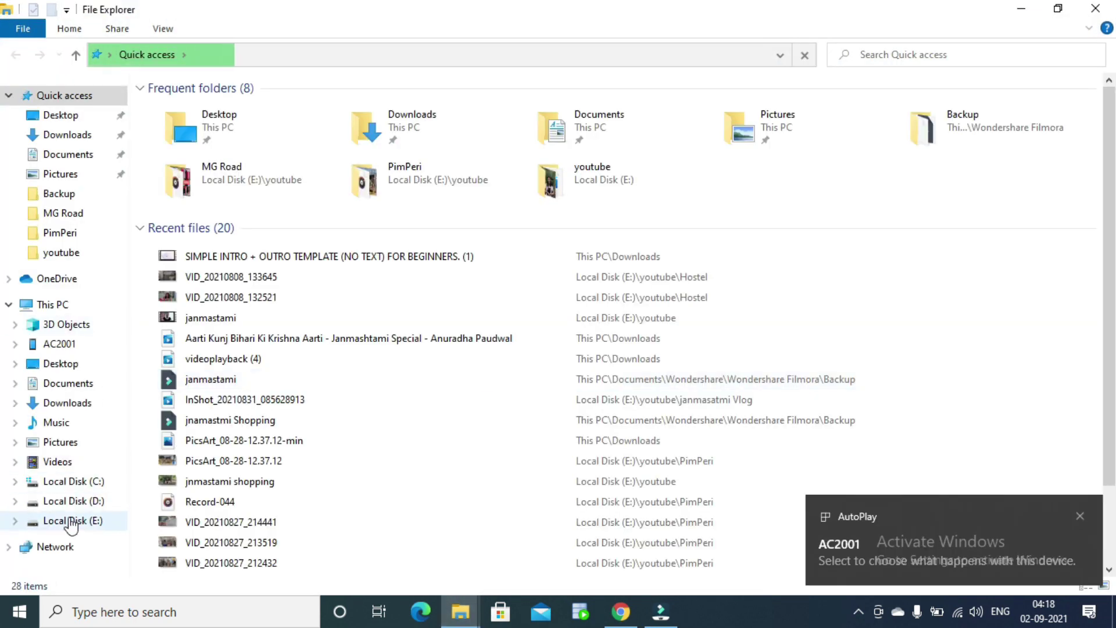
pyautogui.click(70, 522)
pyautogui.click(176, 139)
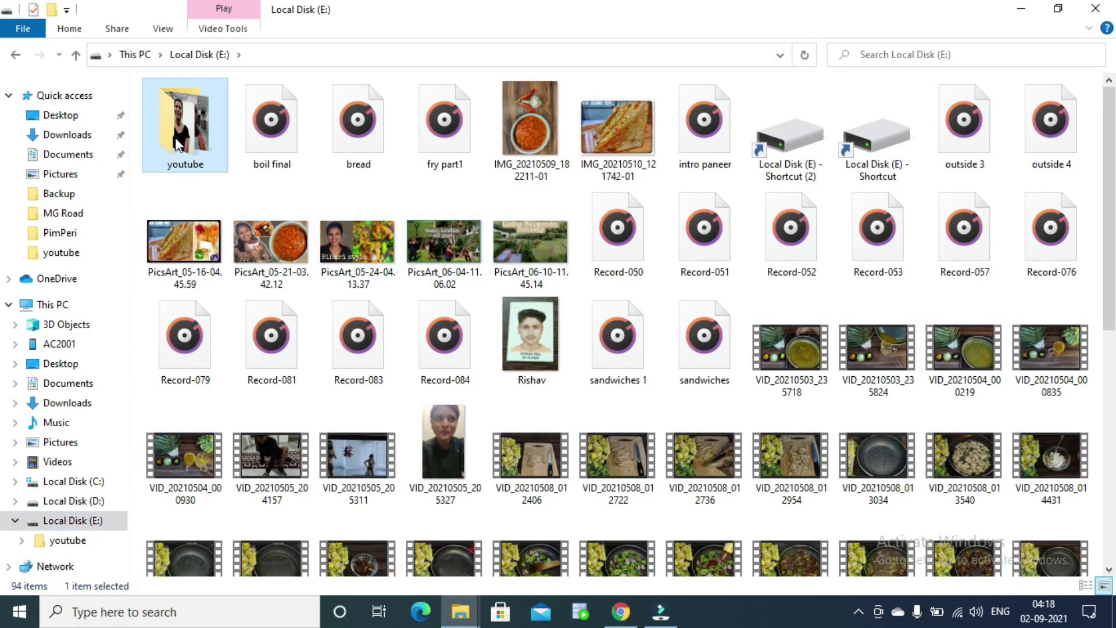
pyautogui.doubleClick(176, 137)
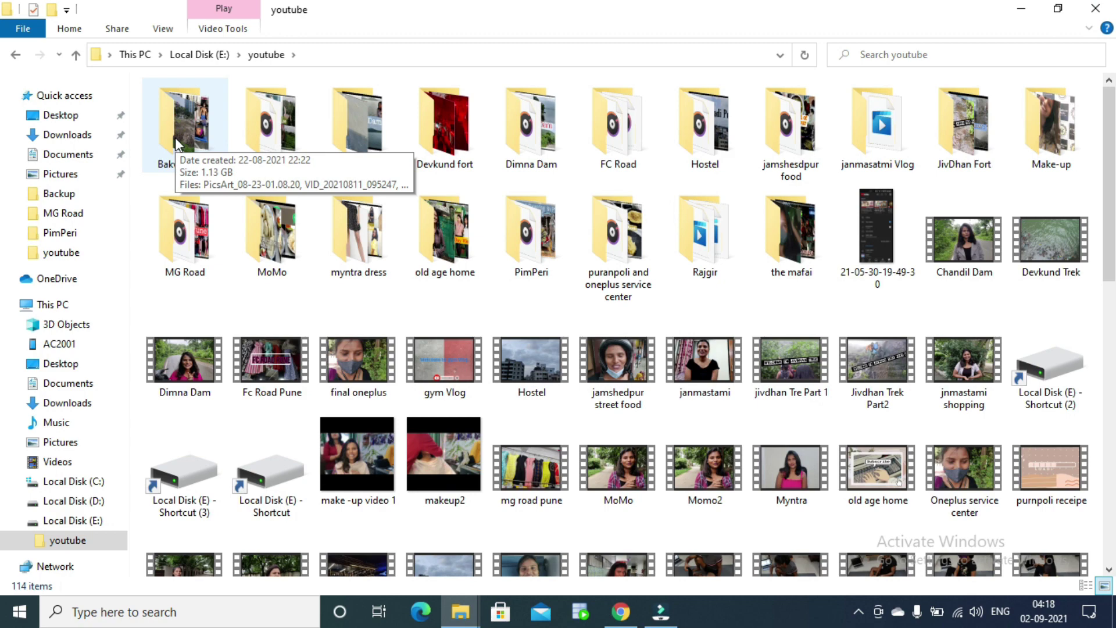
pyautogui.scroll(-3, 175, 137)
# Step: Transfer the exported video to a folder inside DCIM on the AC2001 phone's internal shared storage
pyautogui.click(59, 343)
pyautogui.doubleClick(232, 92)
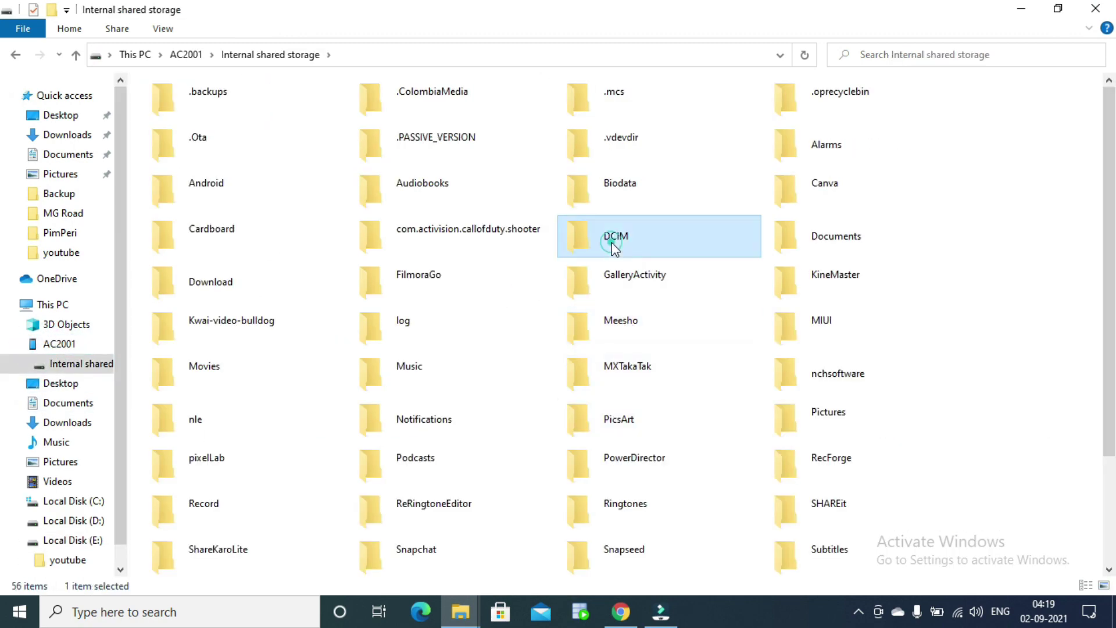
pyautogui.doubleClick(613, 243)
pyautogui.doubleClick(430, 92)
pyautogui.rightClick(997, 109)
pyautogui.click(1001, 201)
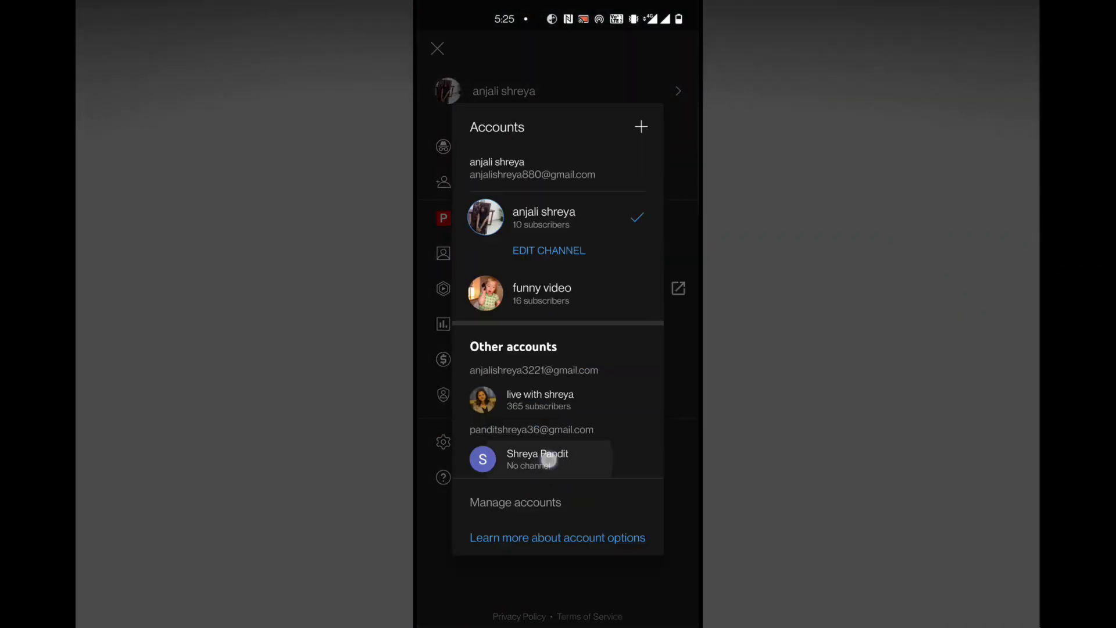
# Step: In the YouTube mobile app, switch to the account with no channel and select the 0:29 video for upload
pyautogui.click(549, 459)
pyautogui.click(558, 608)
pyautogui.click(515, 494)
pyautogui.scroll(-4, 558, 372)
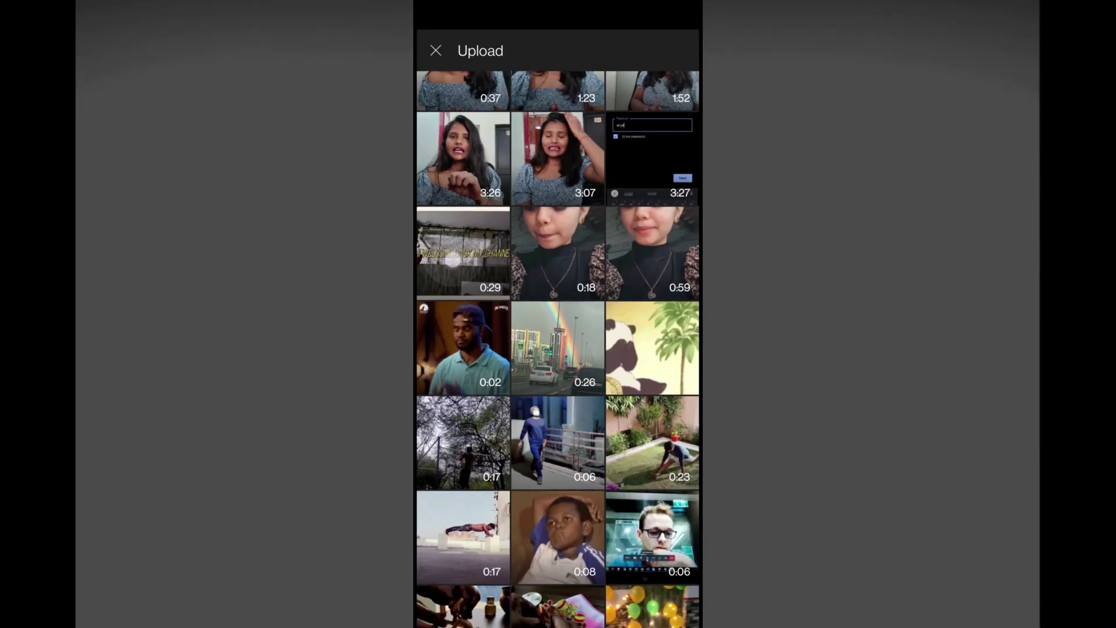
pyautogui.click(464, 253)
pyautogui.click(662, 51)
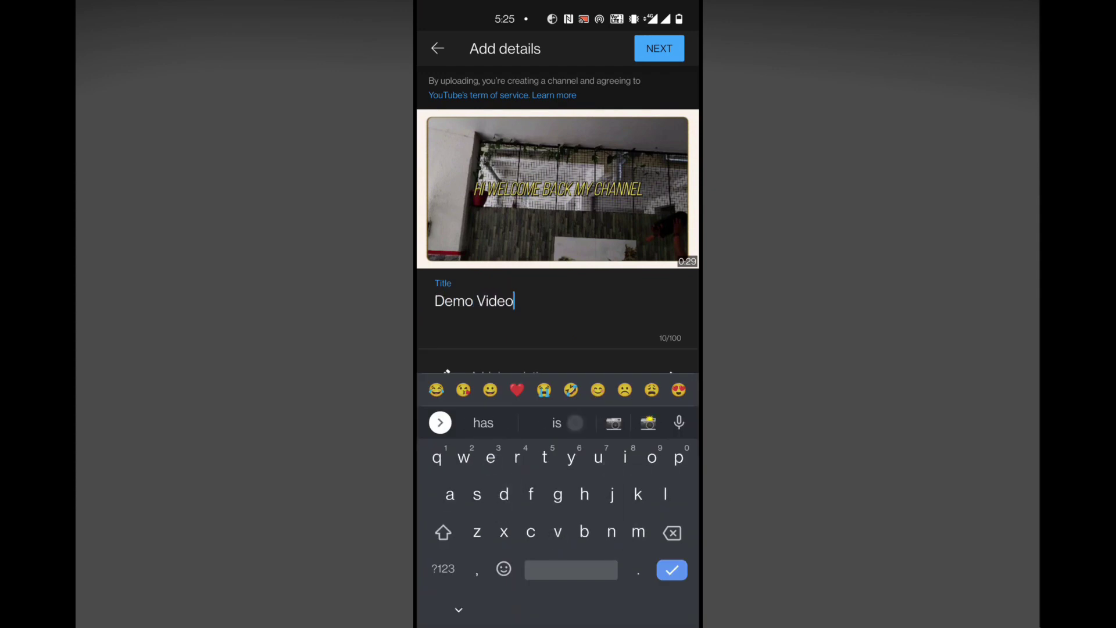
# Step: Title the upload "Demo Video", add a description starting "hello guys, welcome back to my channel", and keep its visibility Public
pyautogui.click(581, 368)
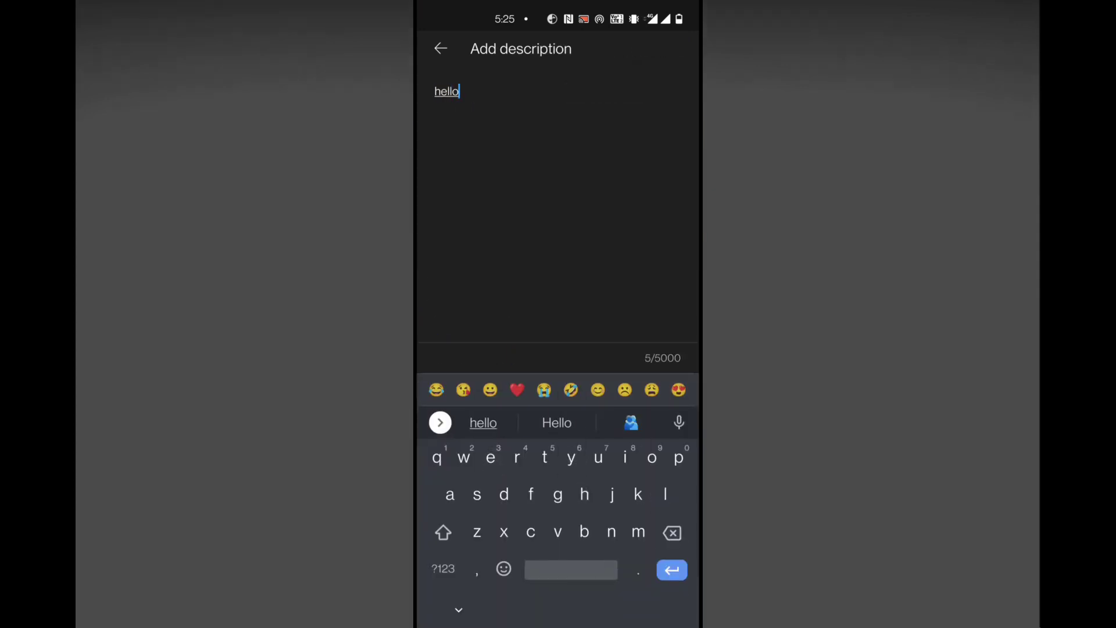
pyautogui.write('hello guys, welcome back to my channel')
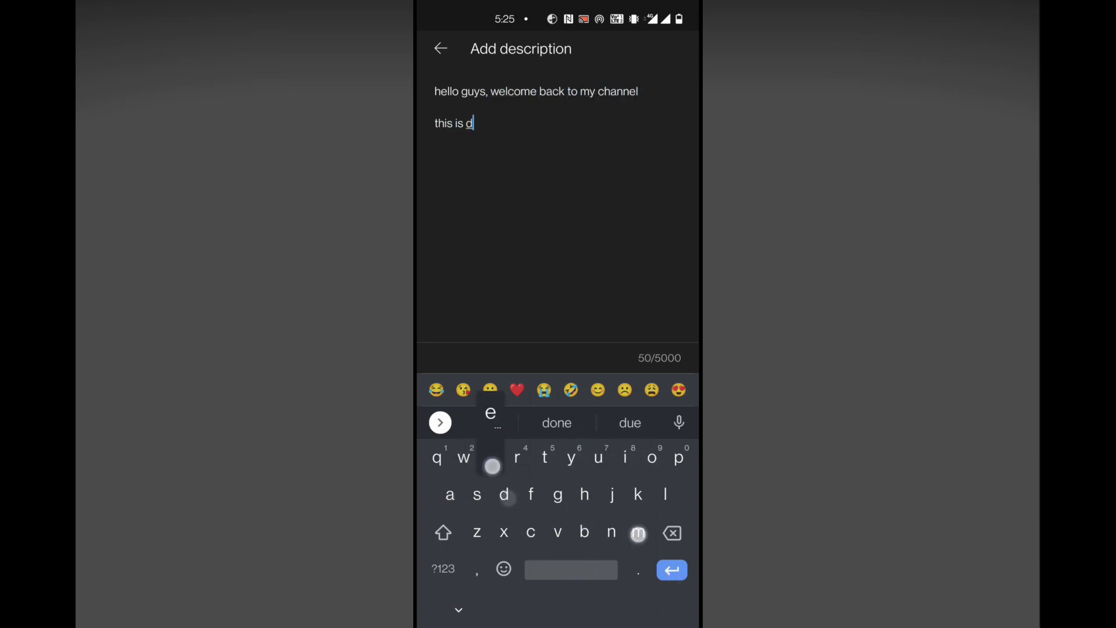
pyautogui.click(441, 49)
pyautogui.click(557, 485)
pyautogui.click(438, 48)
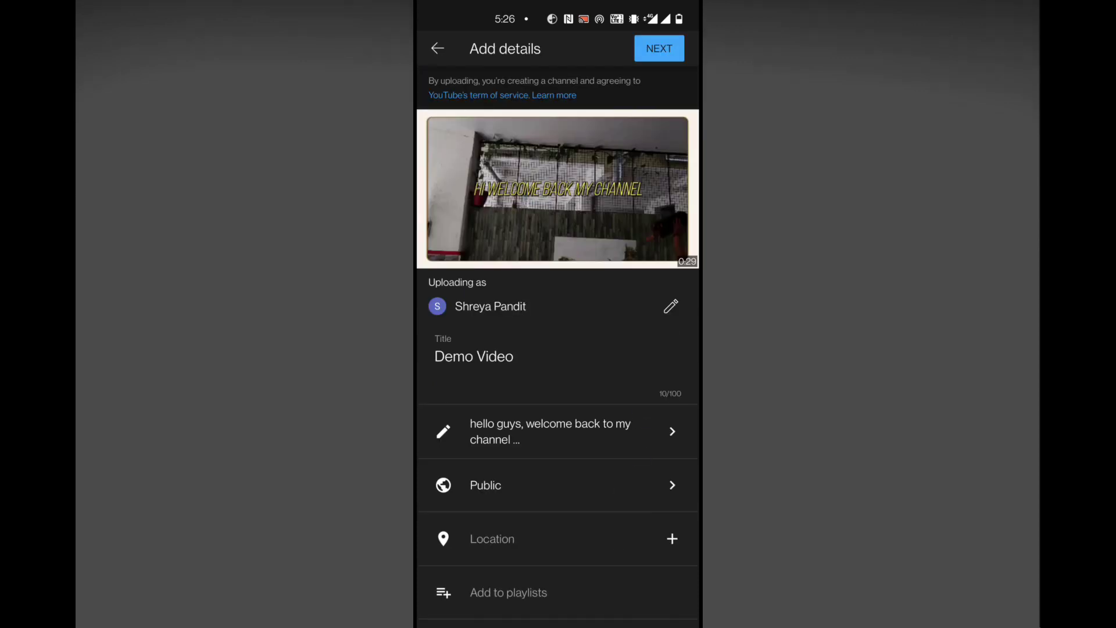
# Step: Continue past the location option, mark the video as not made for kids, and upload it
pyautogui.click(556, 539)
pyautogui.click(558, 419)
pyautogui.click(659, 48)
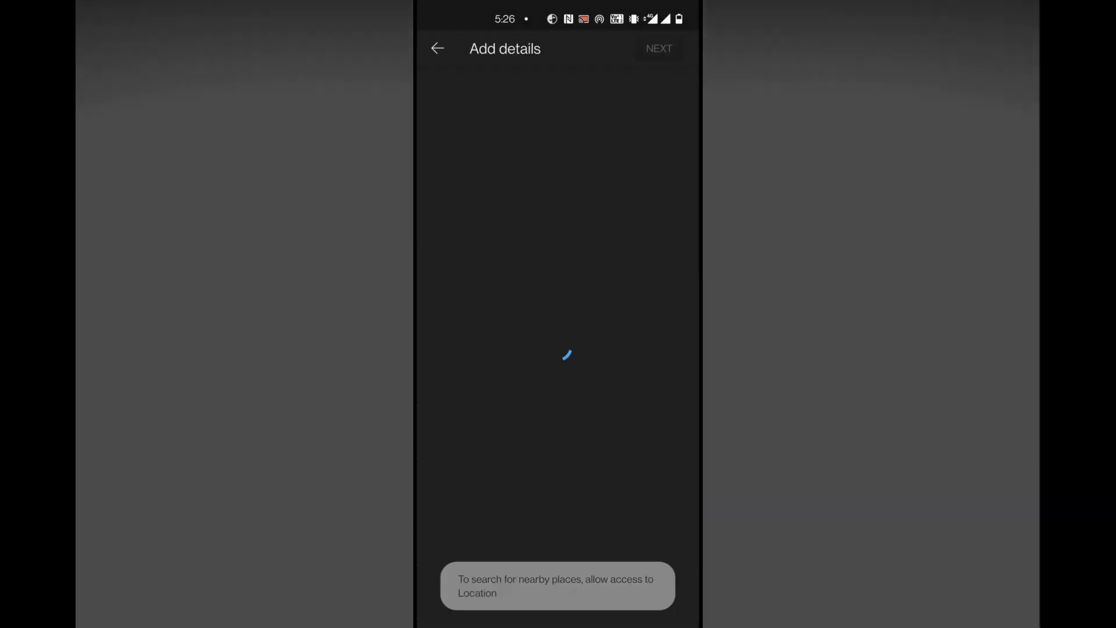
pyautogui.click(450, 245)
pyautogui.click(664, 311)
pyautogui.click(651, 48)
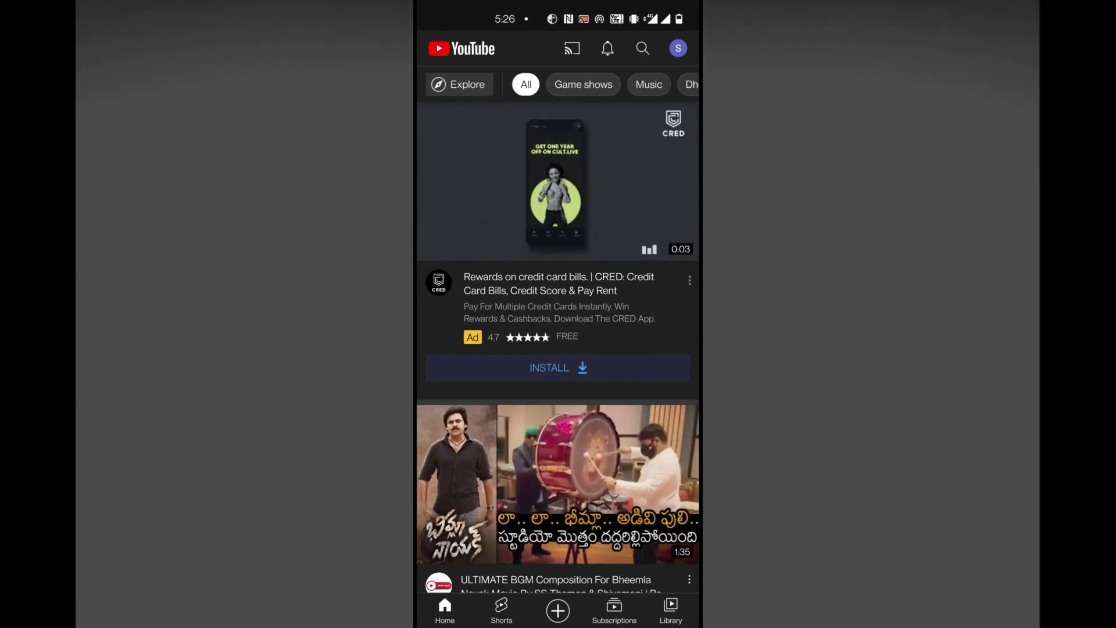
# Step: Check the upload's status in the phone's notifications and the Your videos list
pyautogui.moveTo(558, 8); pyautogui.dragTo(558, 348)
pyautogui.scroll(-4, 558, 378)
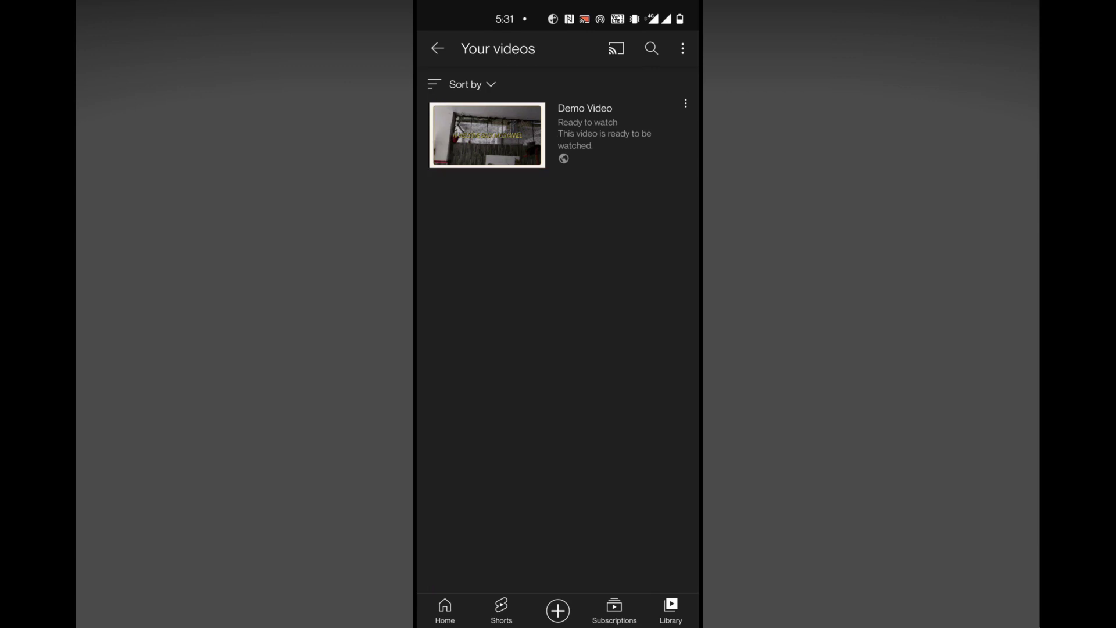
pyautogui.click(437, 48)
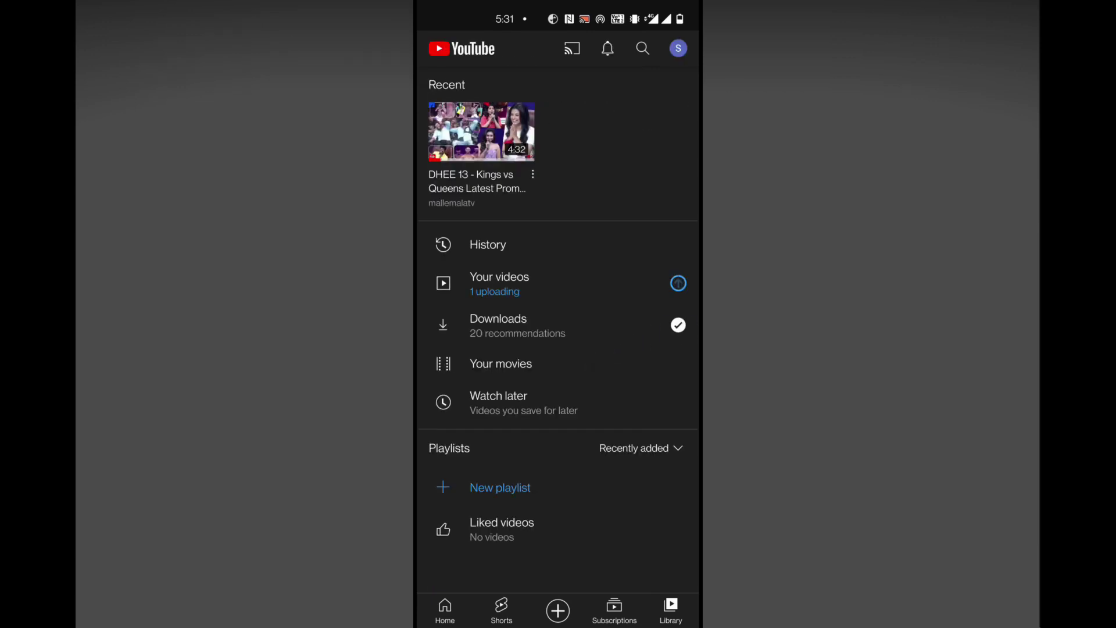
# Step: Open Demo Video for editing from the YouTube Studio dashboard
pyautogui.click(678, 48)
pyautogui.click(526, 255)
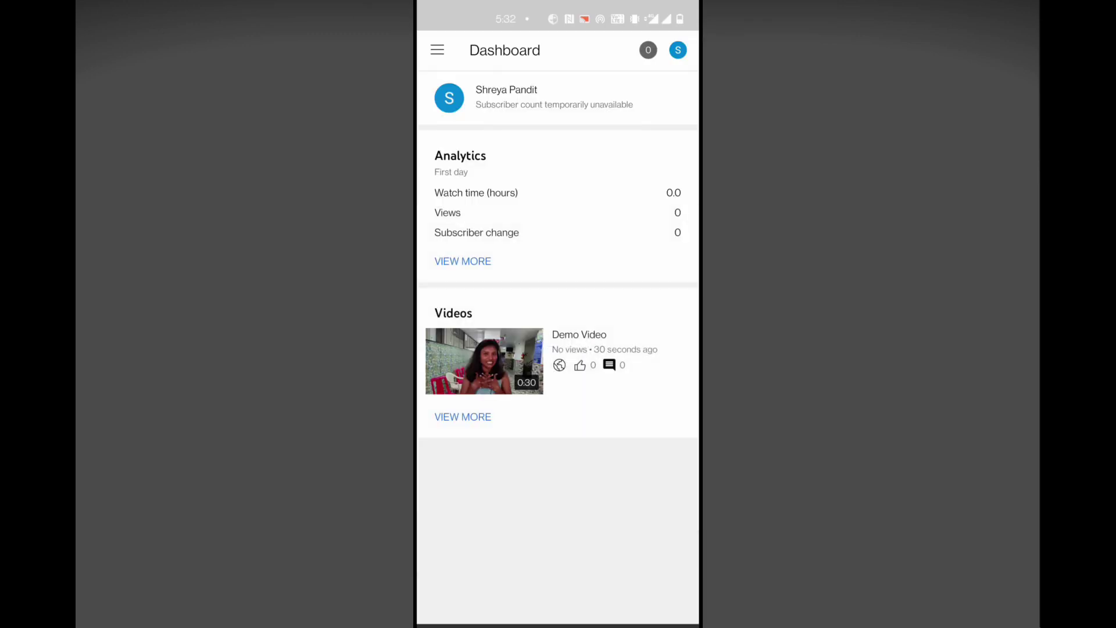
pyautogui.click(483, 361)
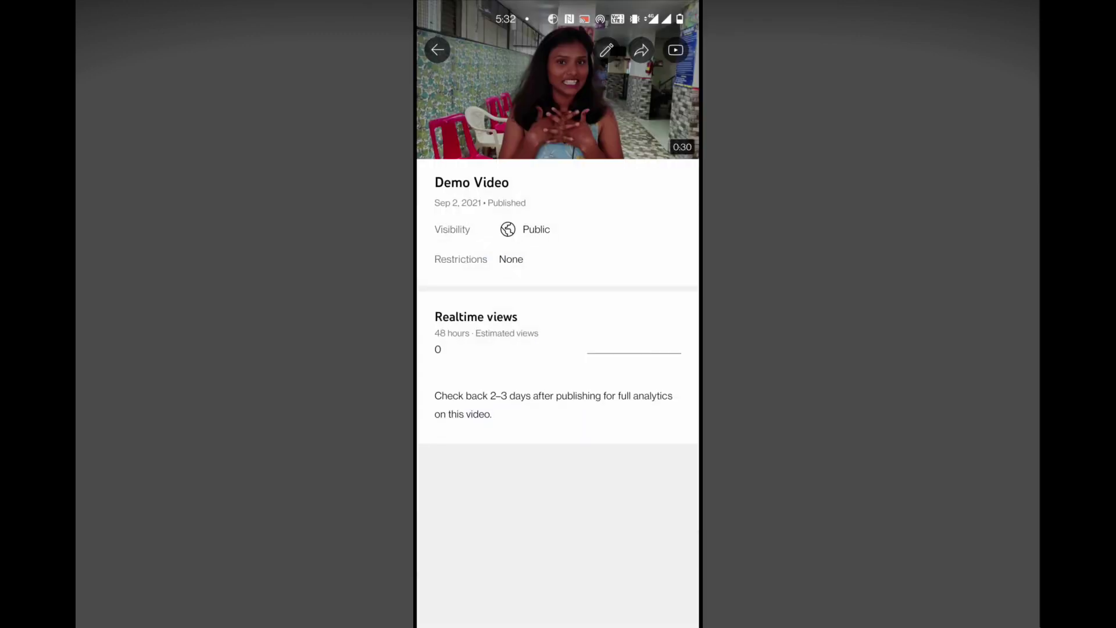
pyautogui.click(606, 50)
# Step: Look through the suggested thumbnails for Demo Video and return to its details
pyautogui.click(437, 127)
pyautogui.click(633, 500)
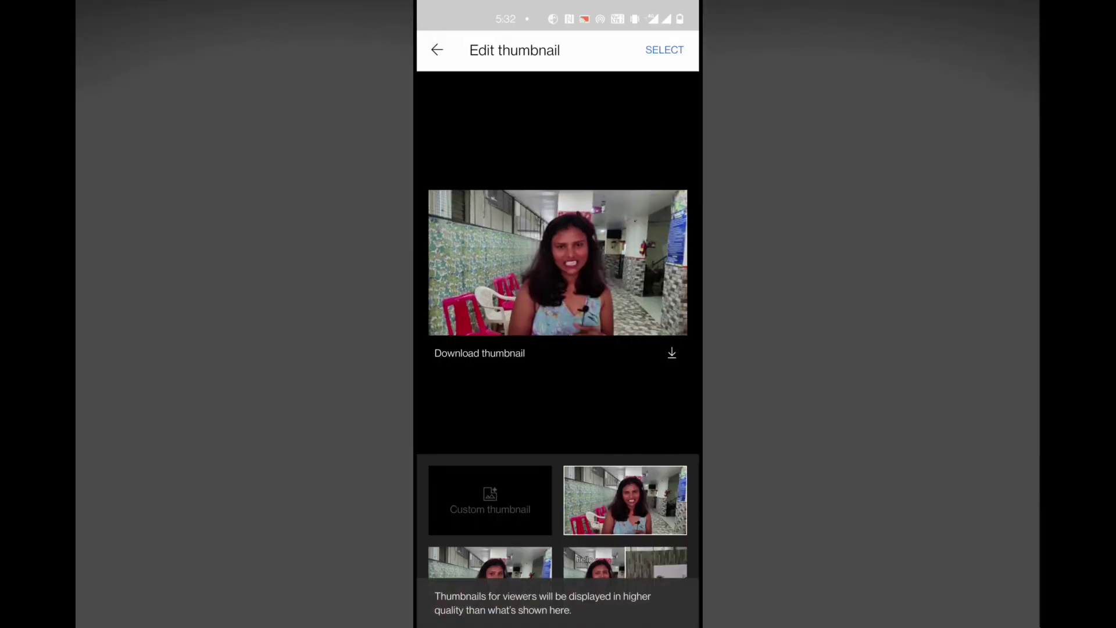
pyautogui.click(491, 569)
pyautogui.click(437, 50)
# Step: Review the description and visibility settings of Demo Video
pyautogui.click(550, 373)
pyautogui.click(437, 50)
pyautogui.click(485, 427)
pyautogui.click(437, 50)
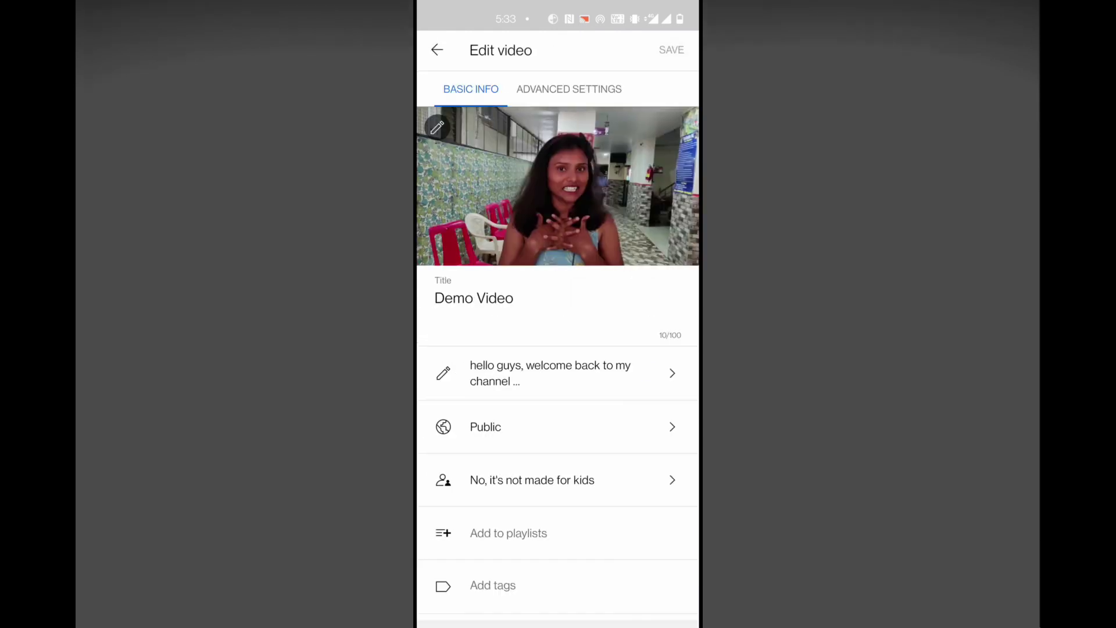
# Step: Add the tag "demo" to Demo Video
pyautogui.click(492, 586)
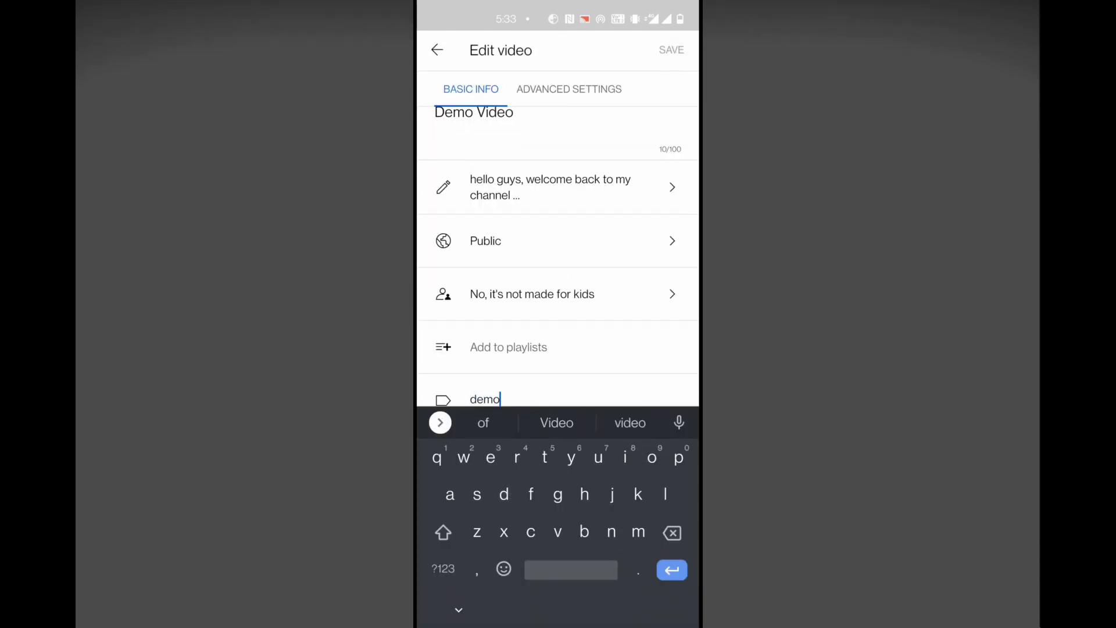